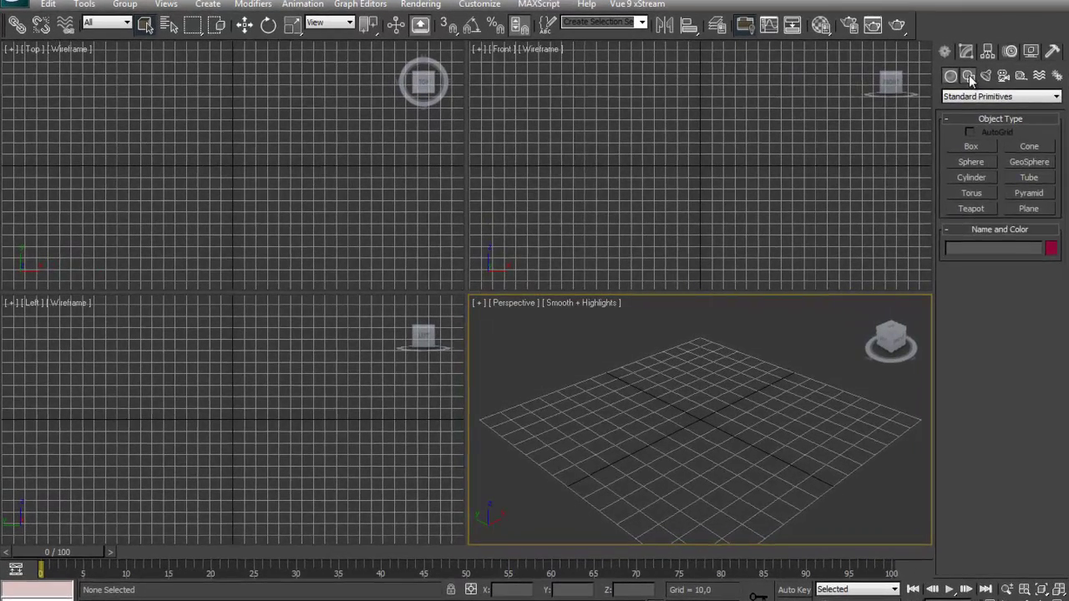
{"action": "left_click", "coordinate": [958, 82]}
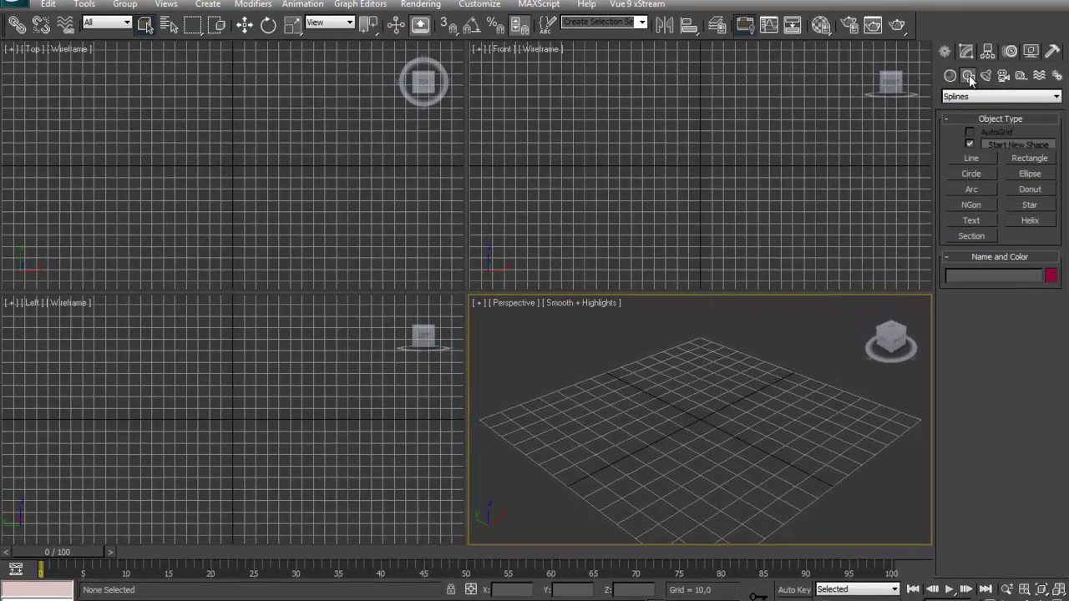
{"action": "left_click", "coordinate": [1057, 98]}
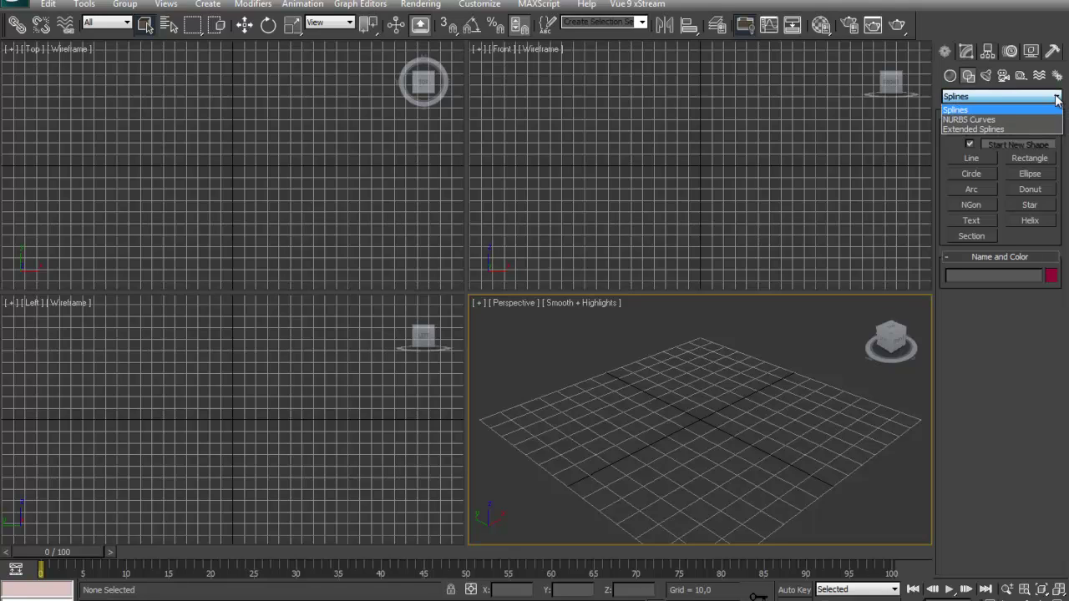
{"action": "left_click", "coordinate": [965, 112]}
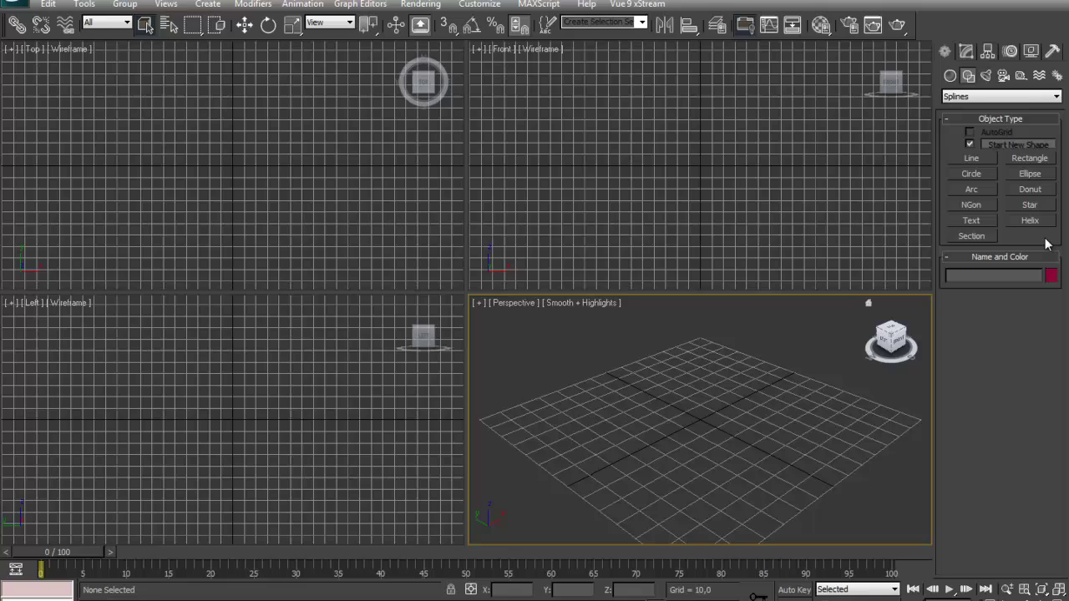
Draw a circle spline of radius about 58 centred on the ground grid.
{"action": "left_click", "coordinate": [977, 175]}
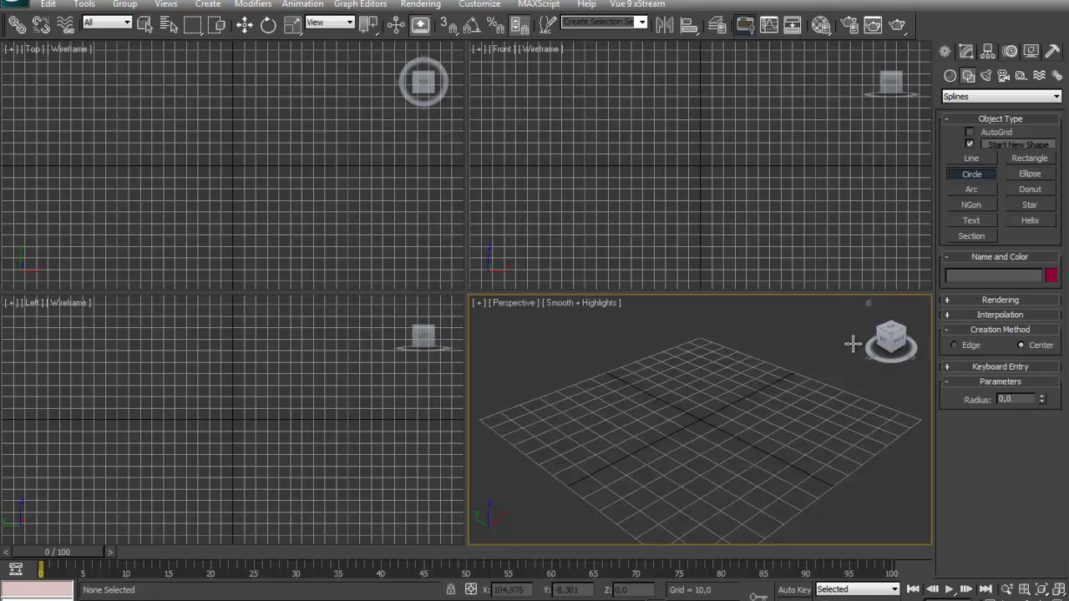
{"action": "left_click_drag", "start_coordinate": [696, 422], "coordinate": [777, 382]}
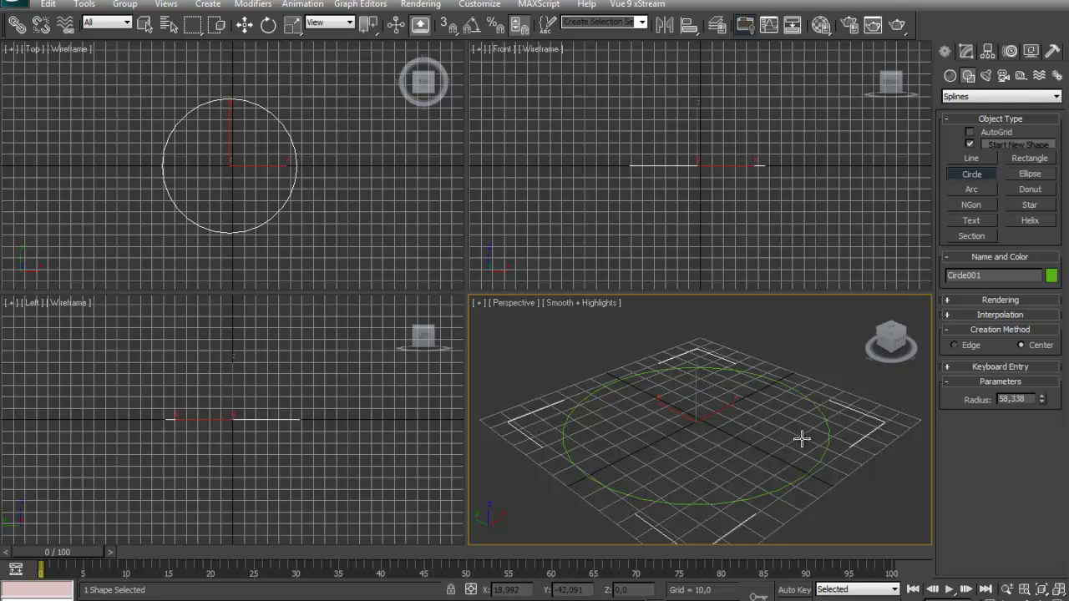
{"action": "middle_click_drag", "start_coordinate": [802, 439], "coordinate": [804, 431]}
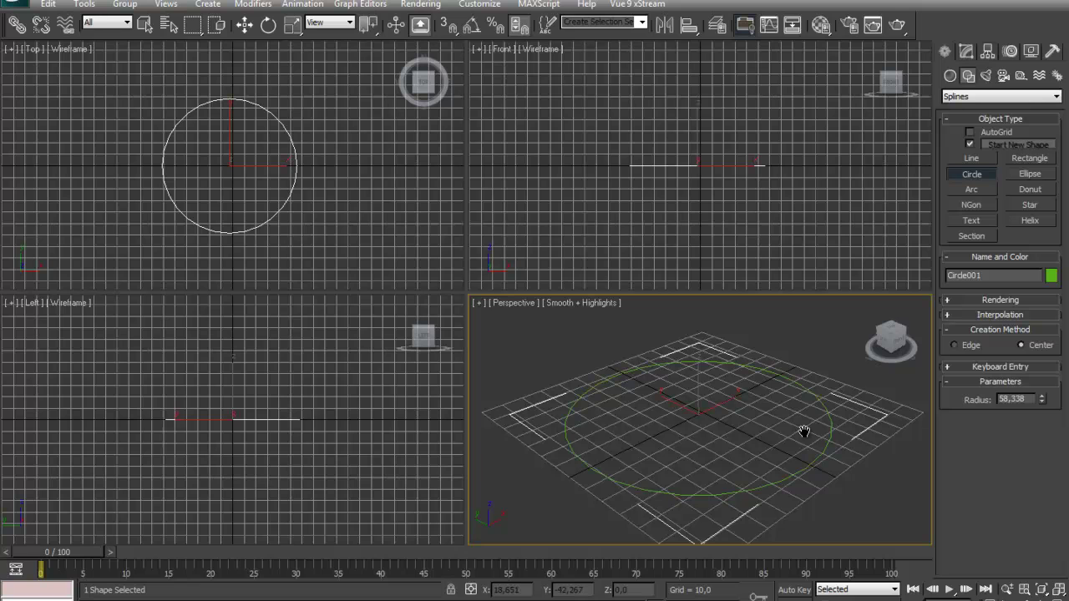
Test-render the Perspective view, exit circle creation and reselect Circle001.
{"action": "key", "text": "shift+q"}
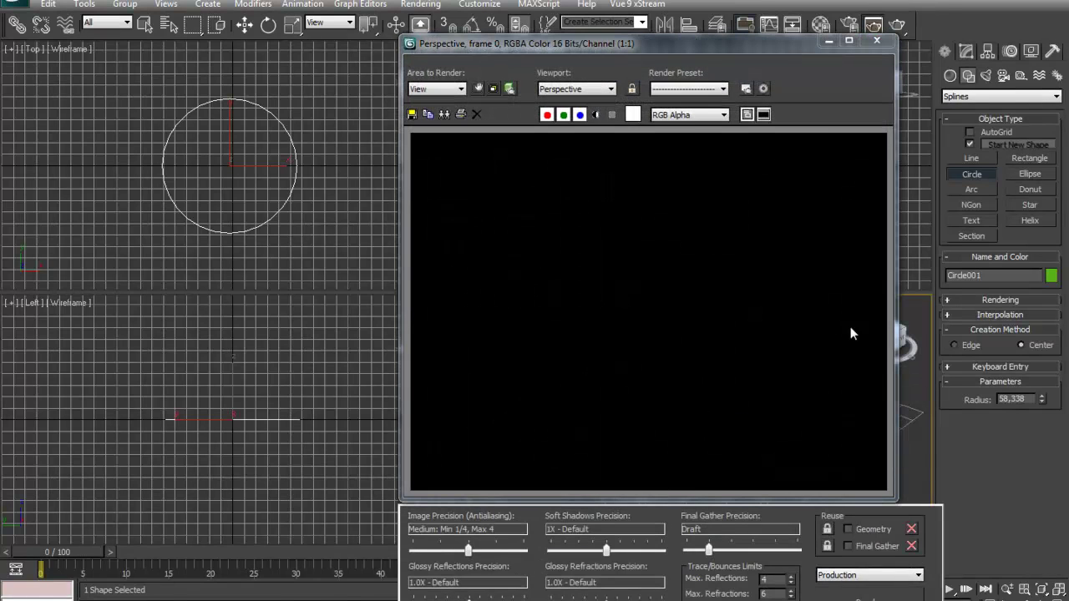
{"action": "left_click", "coordinate": [873, 42]}
{"action": "right_click", "coordinate": [696, 388]}
{"action": "left_click", "coordinate": [660, 350]}
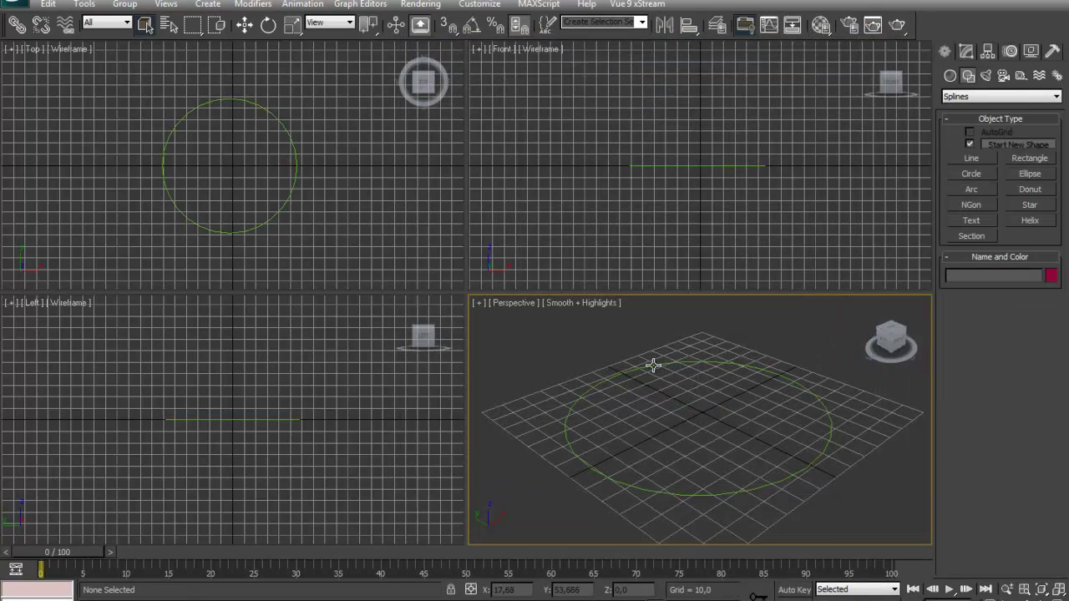
{"action": "left_click", "coordinate": [653, 365]}
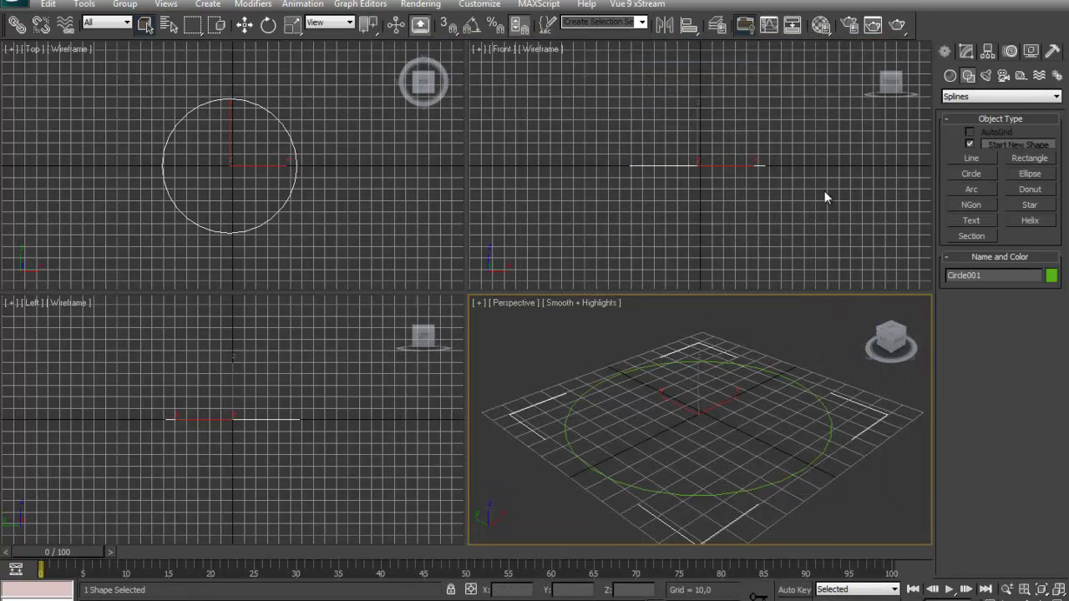
Enable the circle's rendering in both the renderer and the viewport.
{"action": "left_click", "coordinate": [966, 51]}
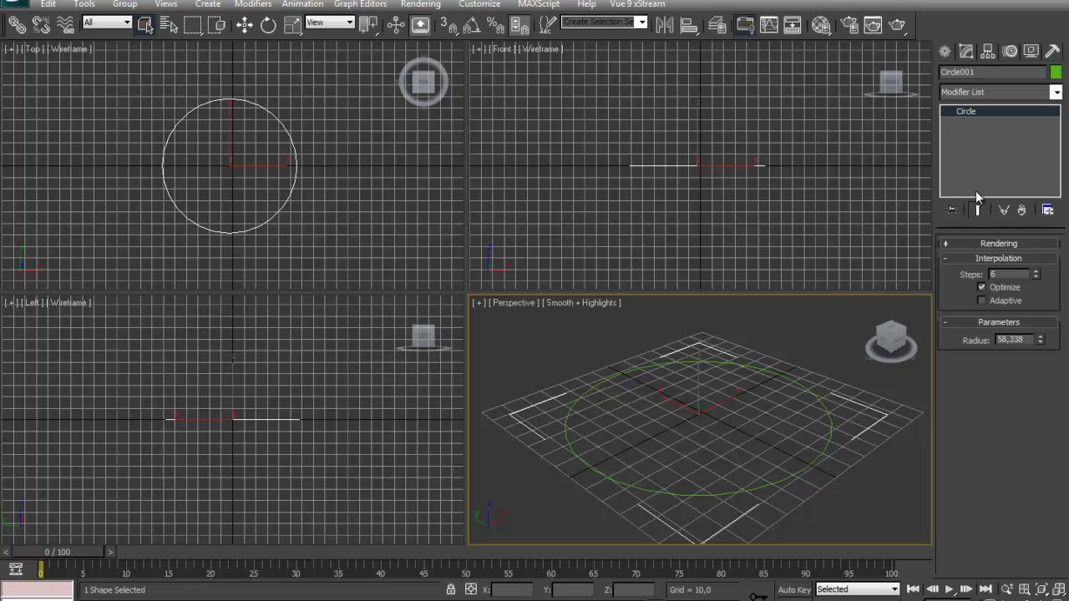
{"action": "left_click", "coordinate": [965, 244]}
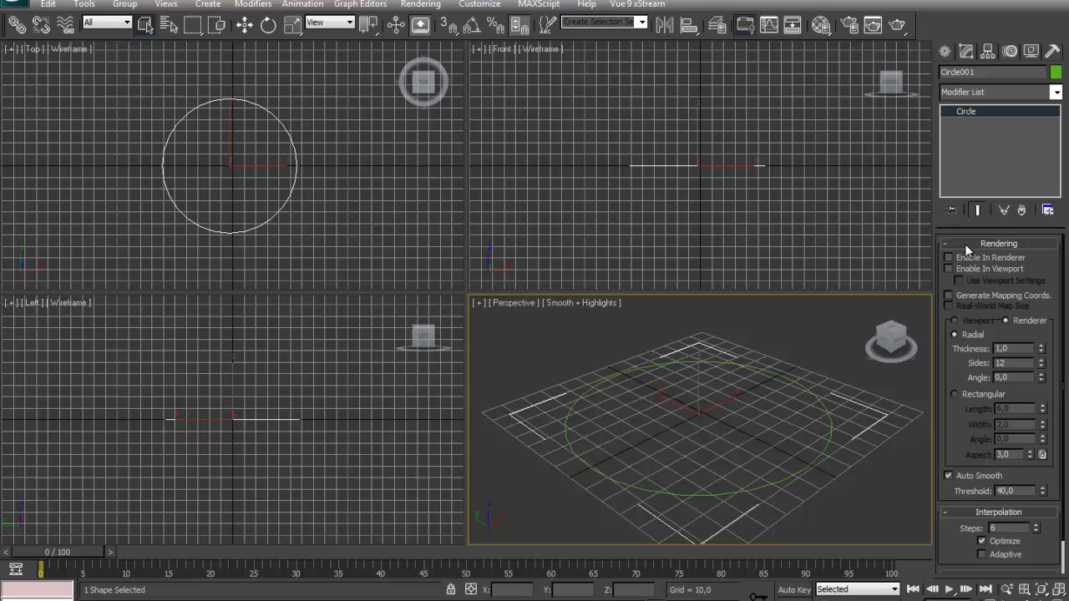
{"action": "left_click", "coordinate": [952, 255]}
{"action": "left_click", "coordinate": [947, 267]}
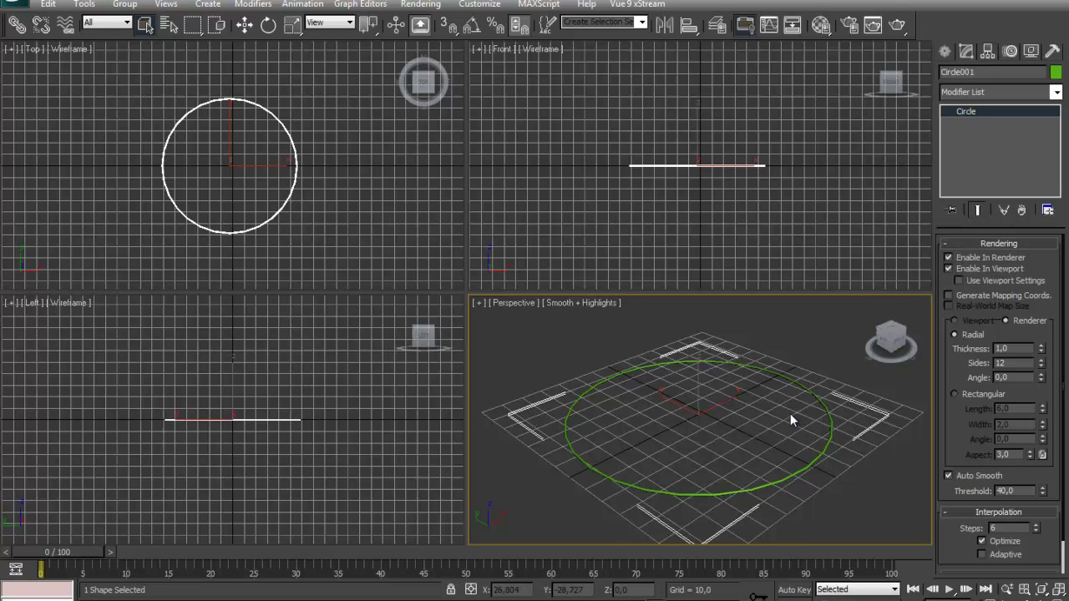
Set rendering thickness 6.8 and 17 sides, then switch to a rectangular cross-section.
{"action": "scroll", "coordinate": [790, 413], "scroll_direction": "down", "scroll_amount": 1}
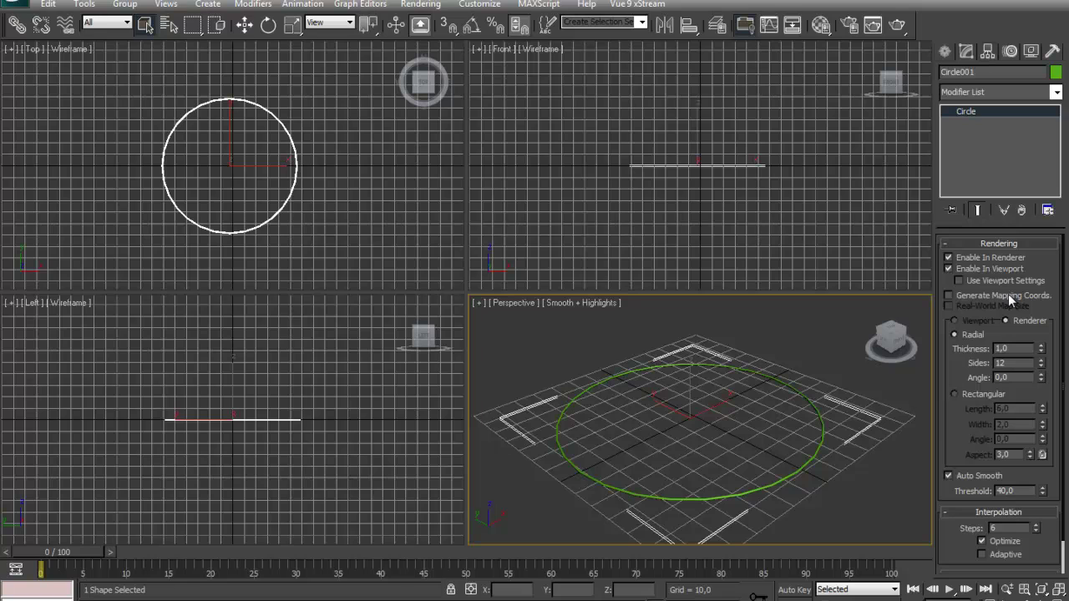
{"action": "left_click_drag", "start_coordinate": [1044, 352], "coordinate": [1043, 316]}
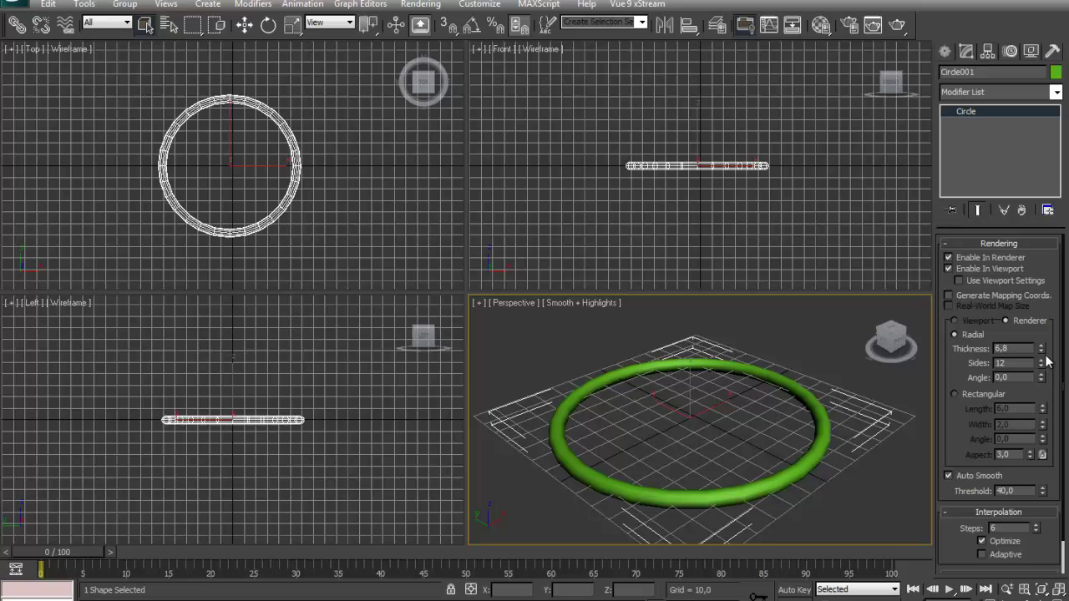
{"action": "mouse_move", "coordinate": [1044, 362]}
{"action": "left_mouse_down"}
{"action": "mouse_move", "coordinate": [1044, 430]}
{"action": "mouse_move", "coordinate": [1045, 334]}
{"action": "mouse_move", "coordinate": [1044, 418]}
{"action": "mouse_move", "coordinate": [1044, 339]}
{"action": "mouse_move", "coordinate": [1042, 363]}
{"action": "left_mouse_up"}
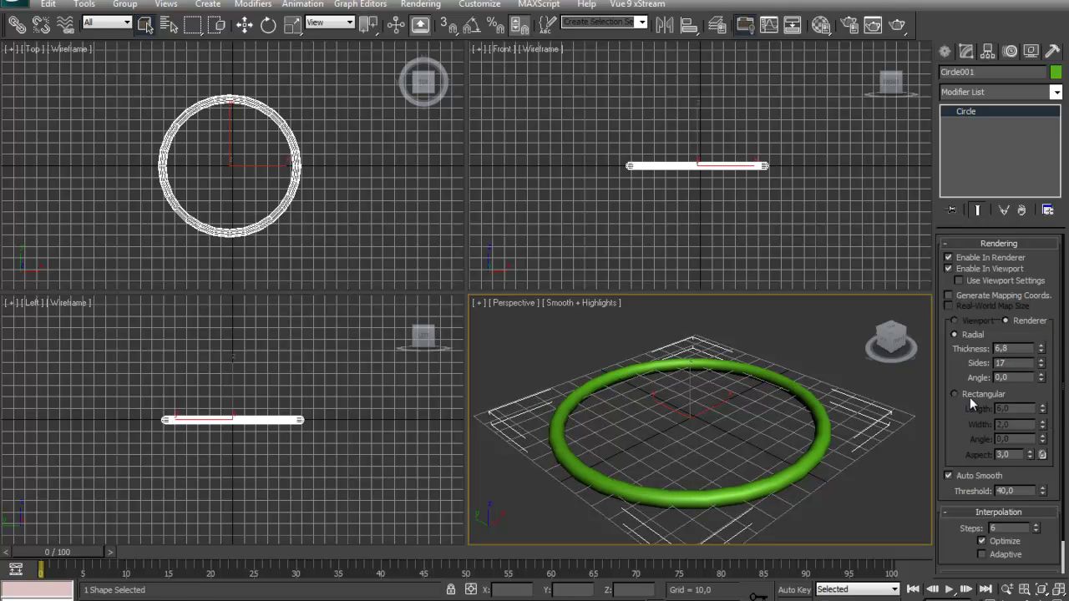
{"action": "left_click", "coordinate": [969, 397]}
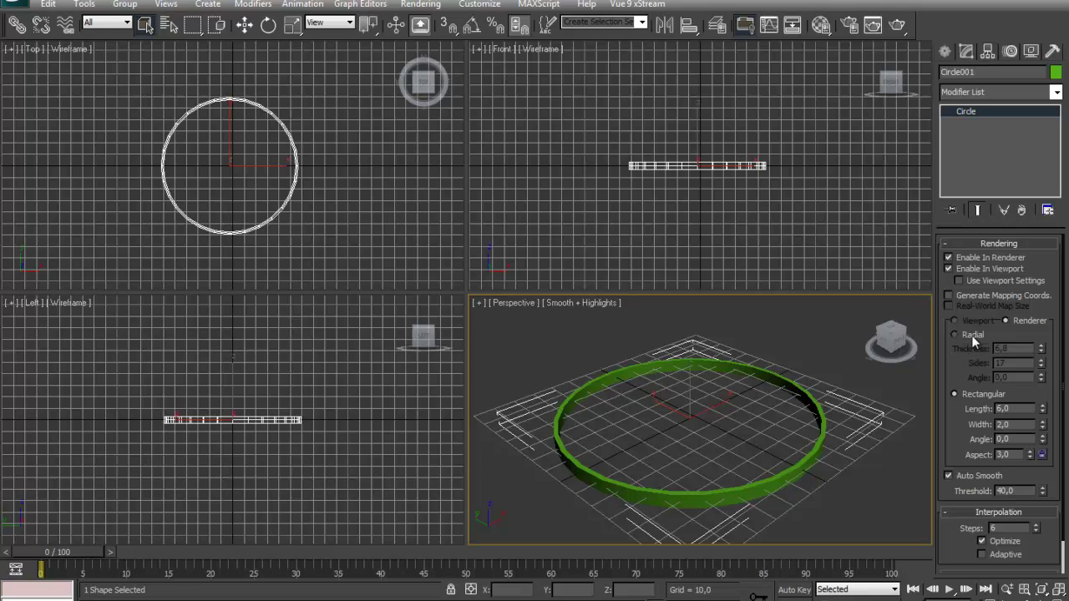
Raise interpolation steps to 17 and set the circle's radius to about 55.
{"action": "scroll", "coordinate": [970, 371], "scroll_direction": "down", "scroll_amount": 3}
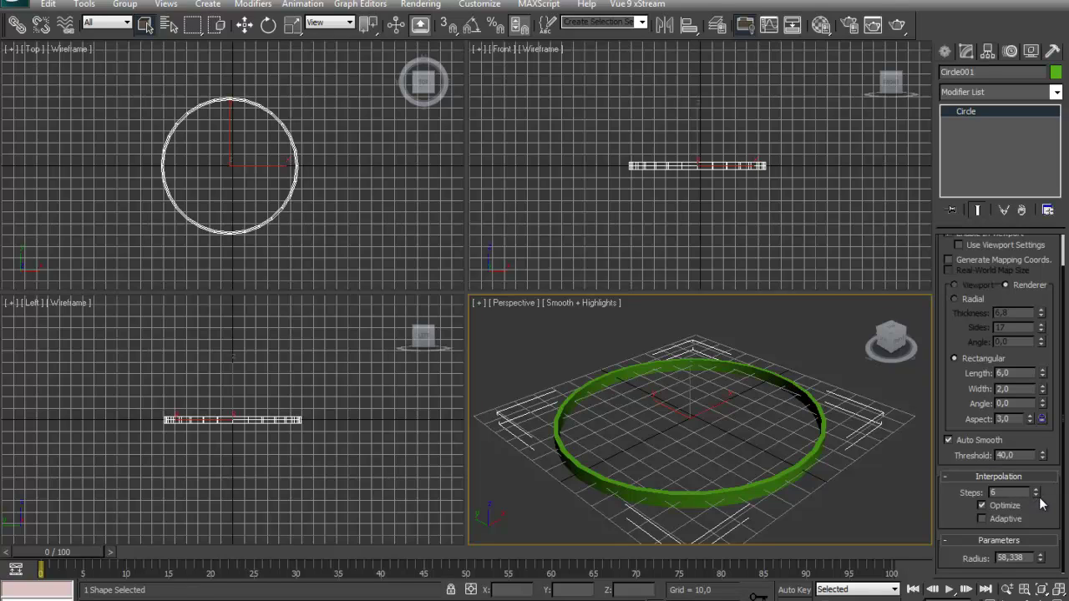
{"action": "left_click_drag", "start_coordinate": [1035, 495], "coordinate": [1044, 407]}
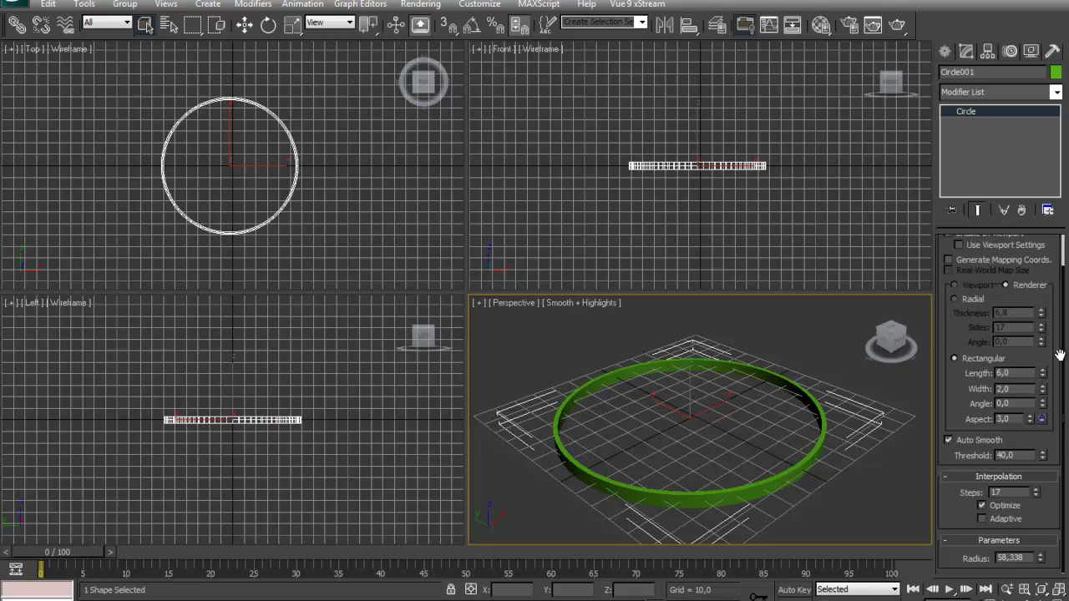
{"action": "left_click", "coordinate": [969, 475]}
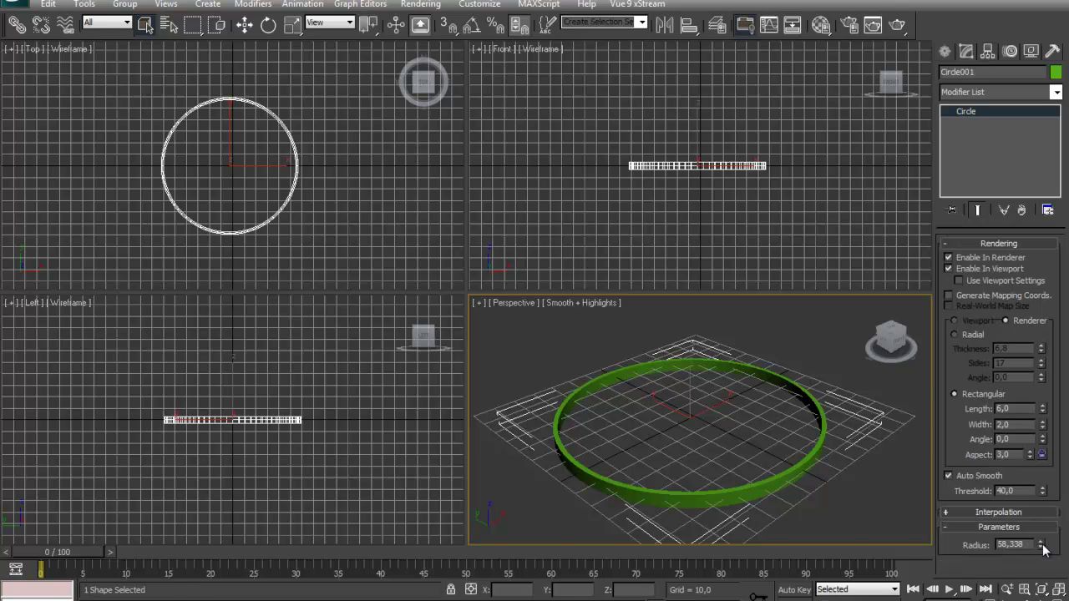
{"action": "left_click_drag", "start_coordinate": [1043, 547], "coordinate": [1067, 569]}
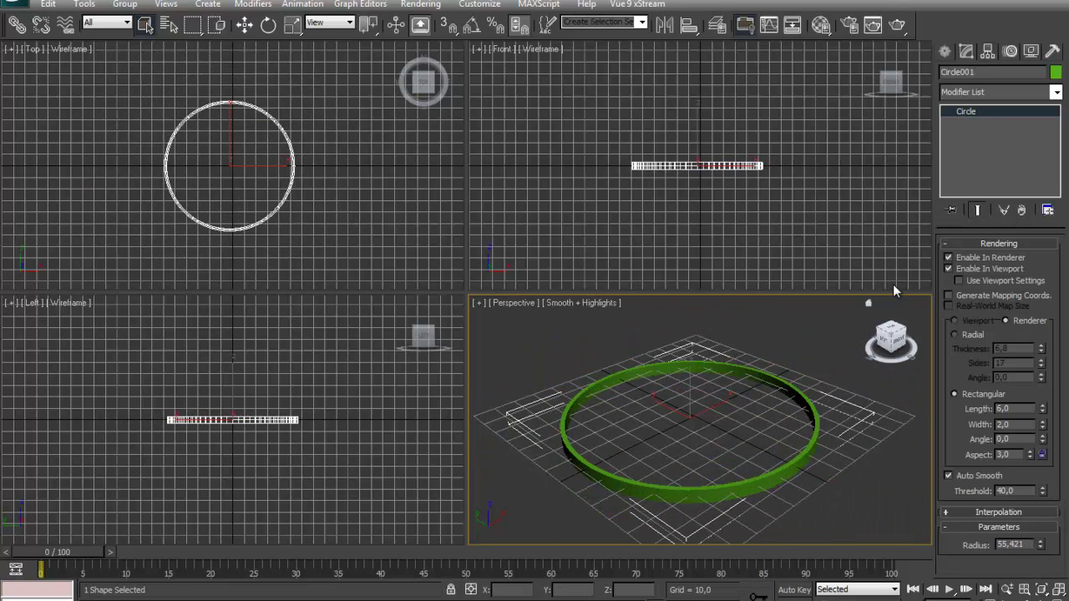
Draw a six-point star spline beside the circle.
{"action": "left_click", "coordinate": [945, 52]}
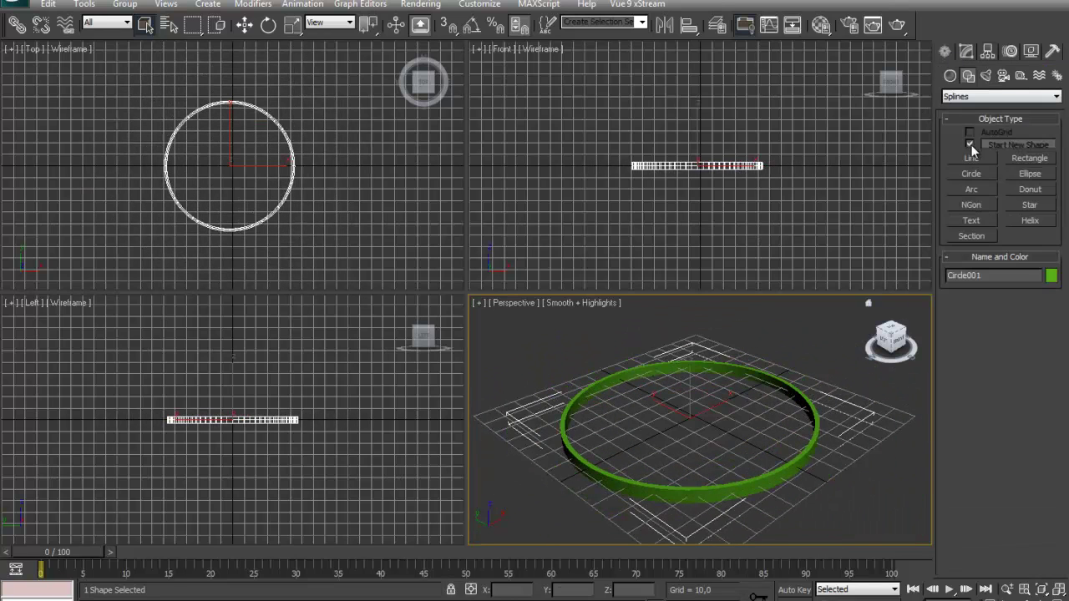
{"action": "left_click", "coordinate": [1036, 222]}
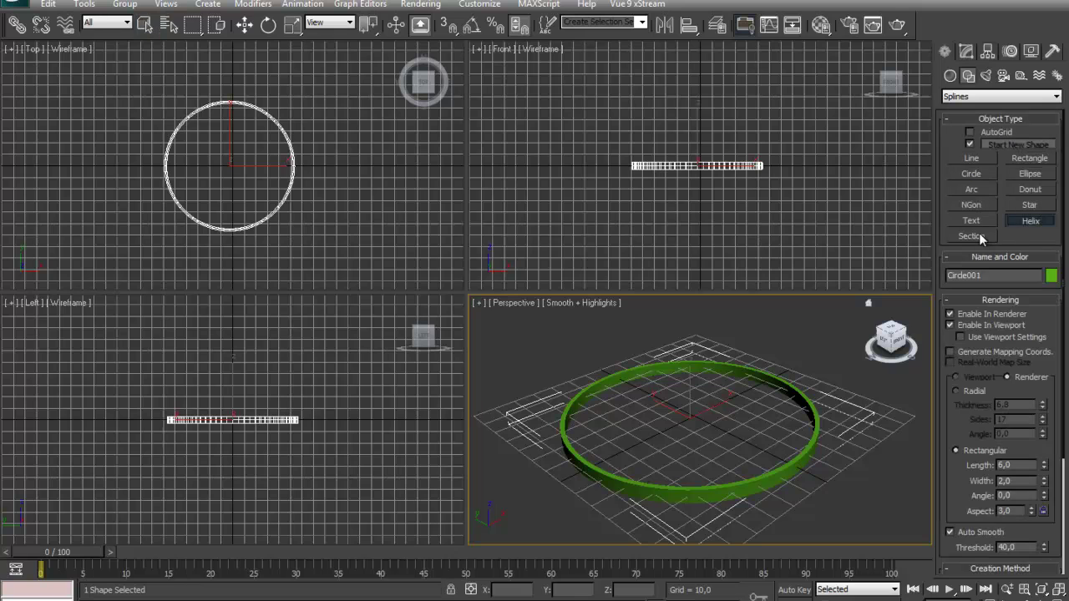
{"action": "left_click", "coordinate": [1024, 207]}
{"action": "left_click_drag", "start_coordinate": [563, 344], "coordinate": [675, 336]}
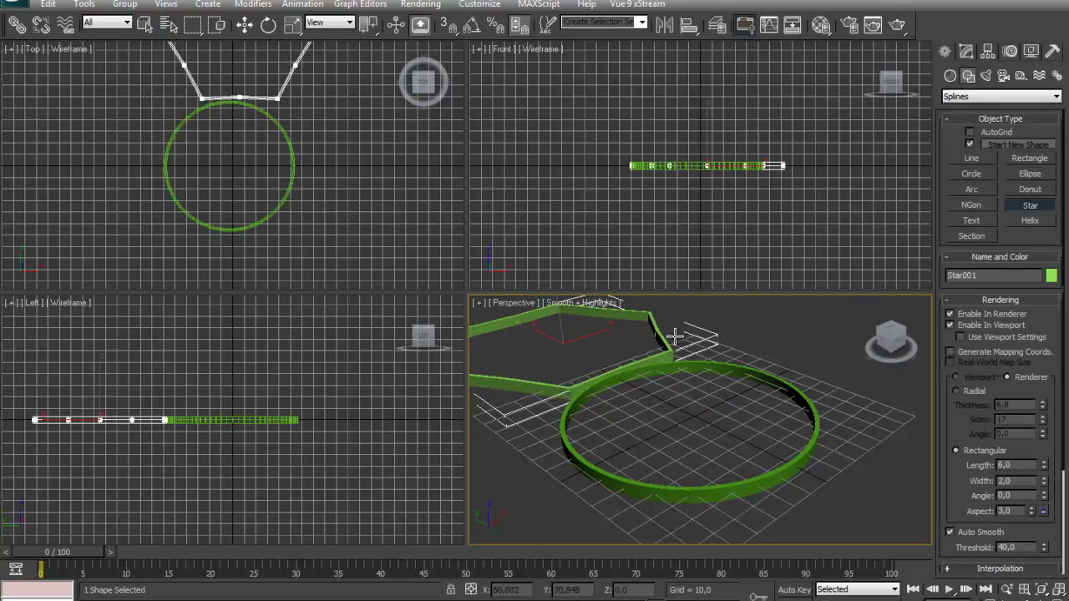
{"action": "left_click", "coordinate": [806, 322]}
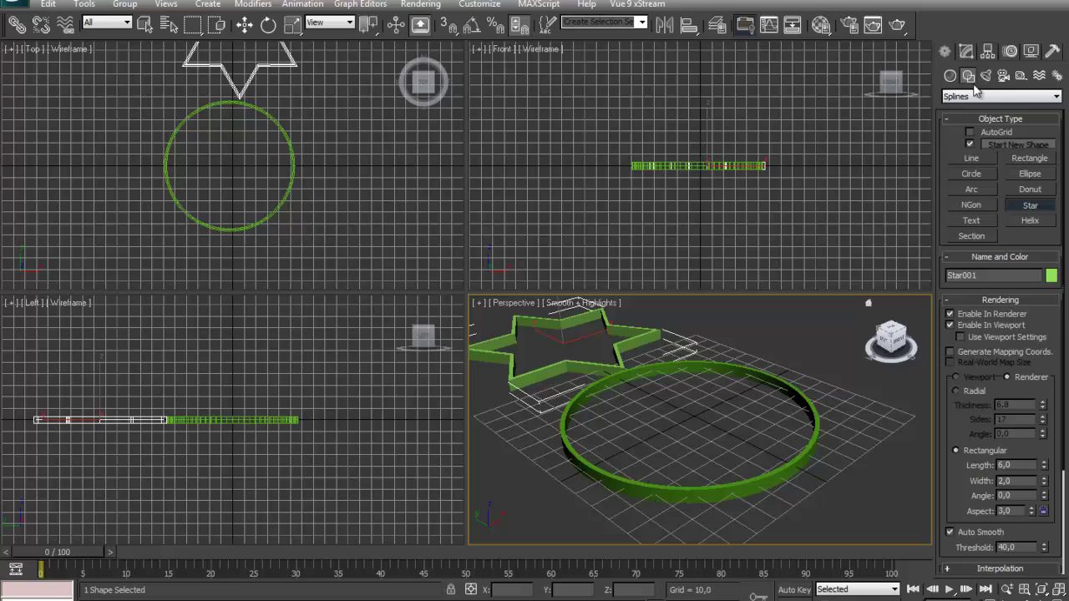
Marquee-select the star and the circle and delete both.
{"action": "left_click", "coordinate": [966, 51]}
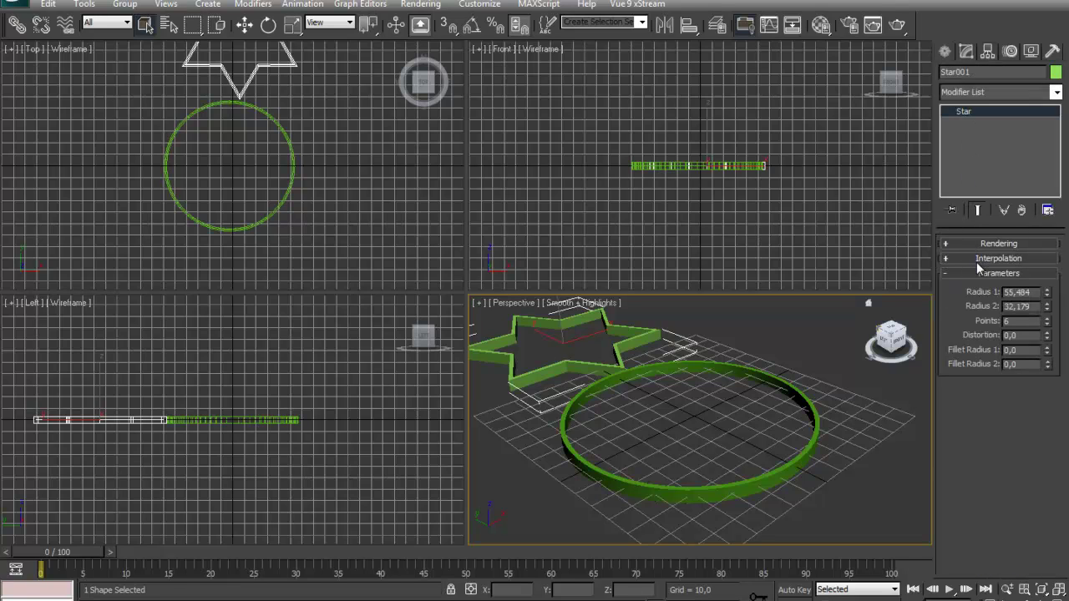
{"action": "scroll", "coordinate": [684, 364], "scroll_direction": "down", "scroll_amount": 5}
{"action": "scroll", "coordinate": [706, 415], "scroll_direction": "up", "scroll_amount": 4}
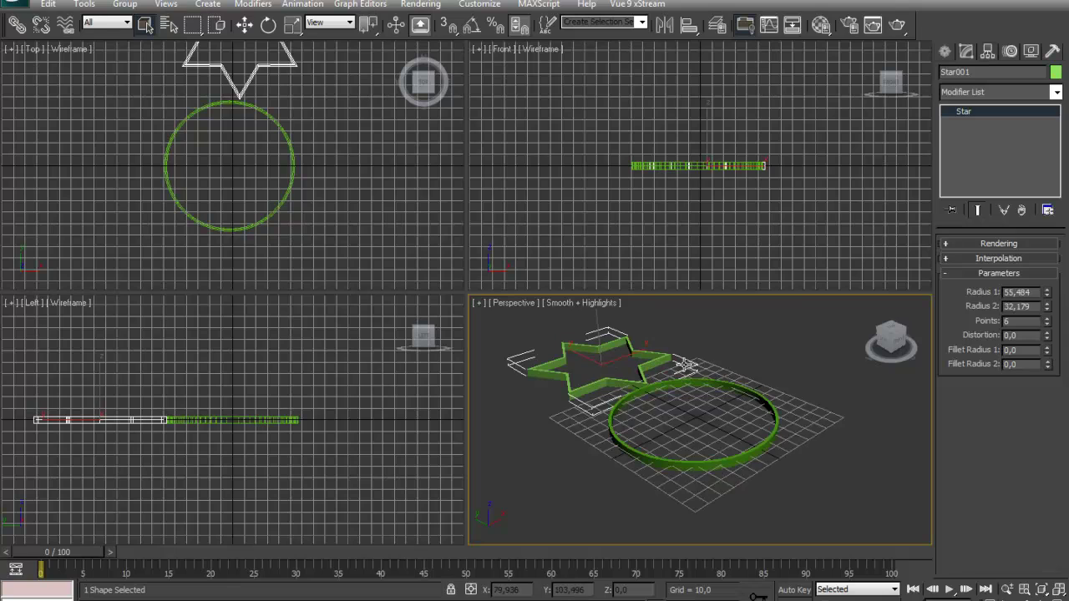
{"action": "left_click_drag", "start_coordinate": [776, 502], "coordinate": [576, 346]}
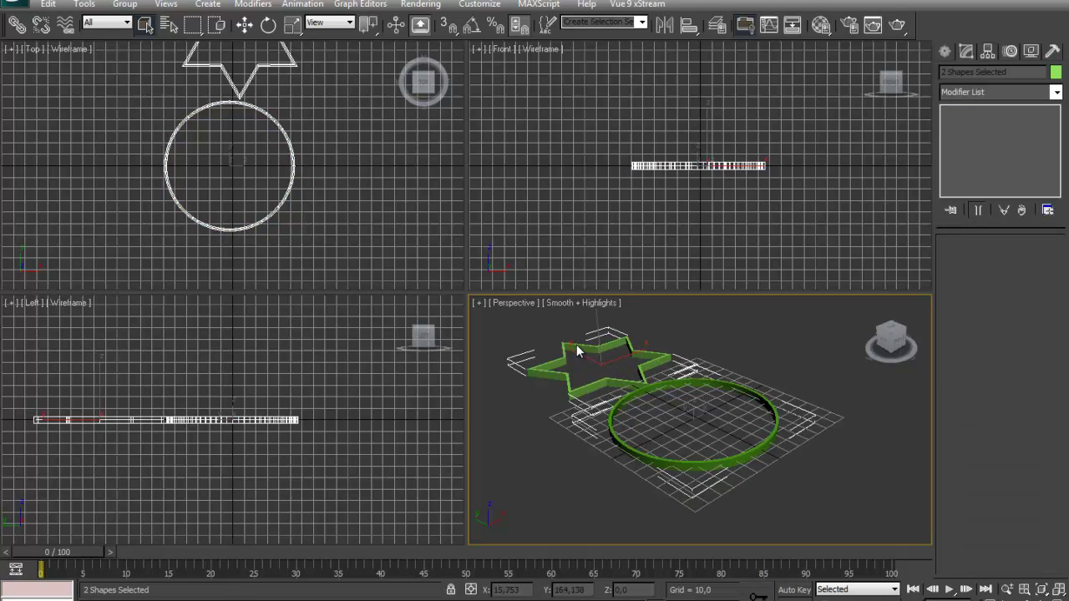
{"action": "key", "text": "Delete"}
{"action": "left_click", "coordinate": [944, 51]}
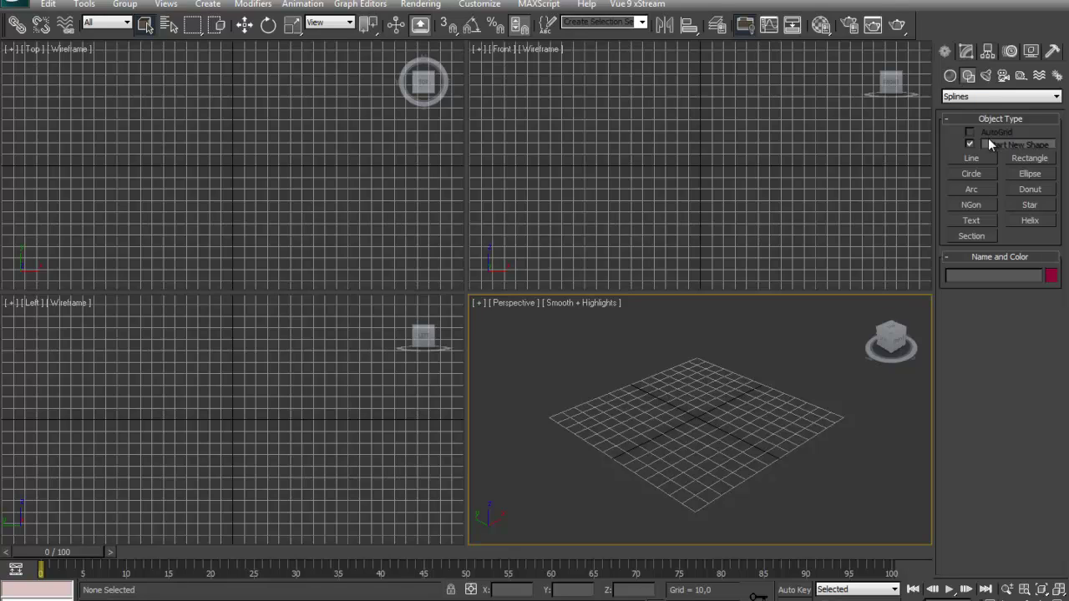
Start a Line outline by placing its first eight sharp corner vertices.
{"action": "left_click", "coordinate": [982, 161]}
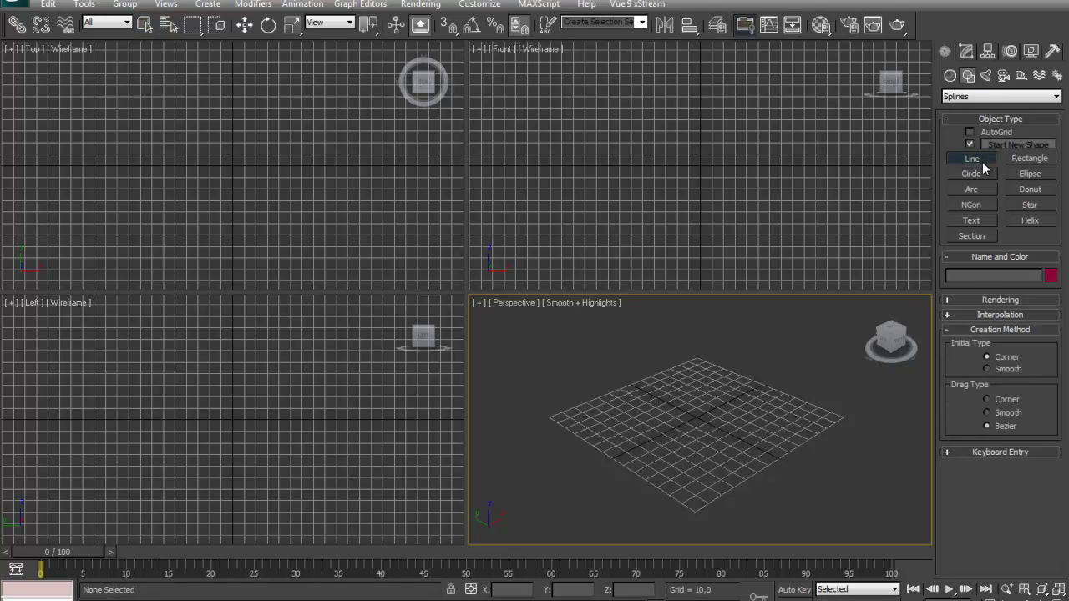
{"action": "left_click", "coordinate": [978, 299]}
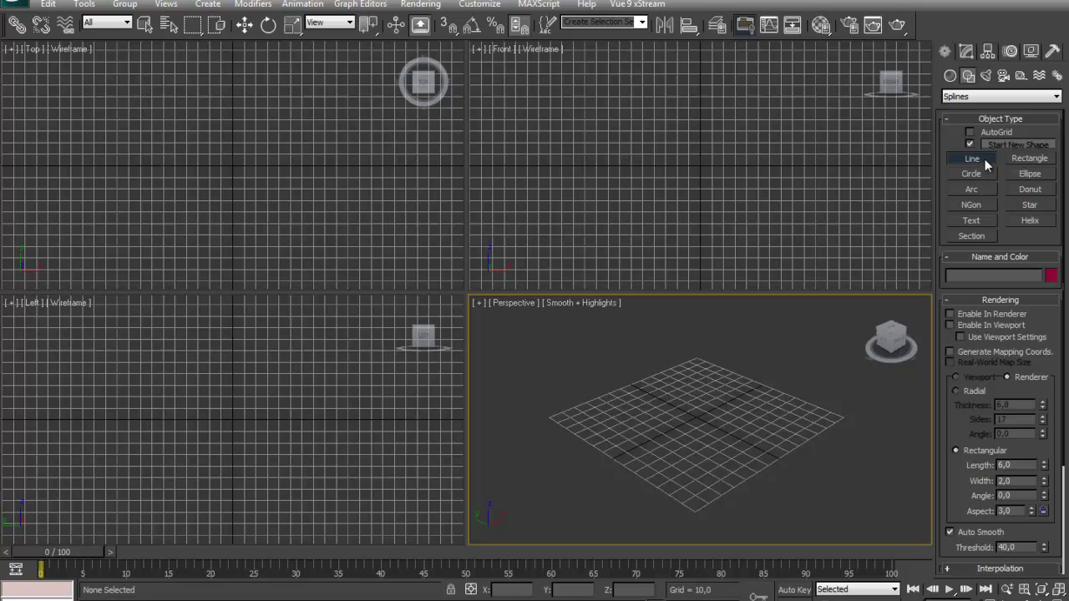
{"action": "left_click", "coordinate": [758, 430]}
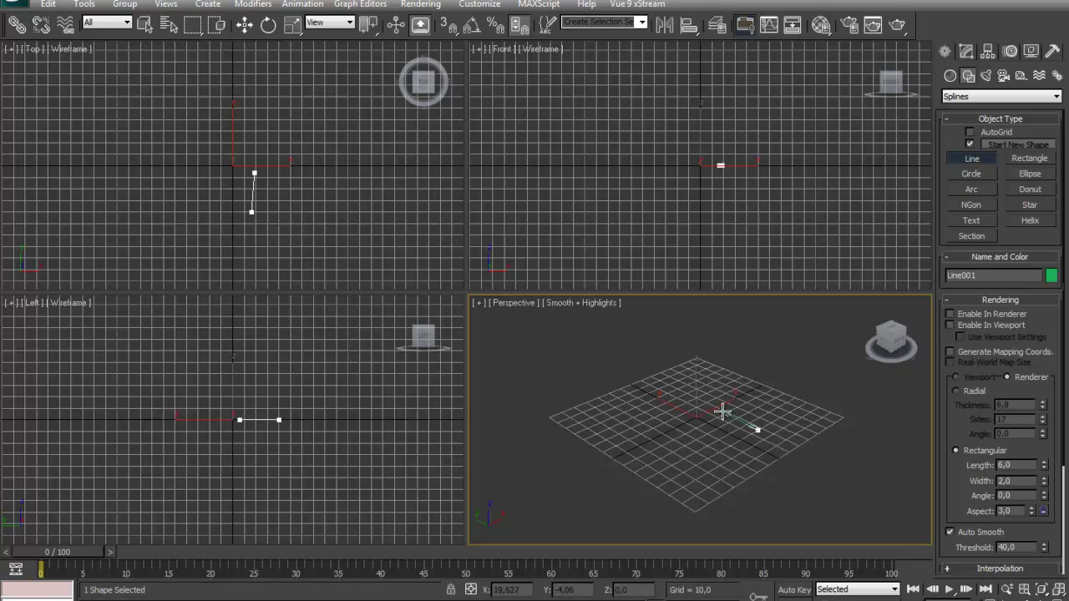
{"action": "left_click", "coordinate": [688, 381]}
{"action": "left_click", "coordinate": [567, 426]}
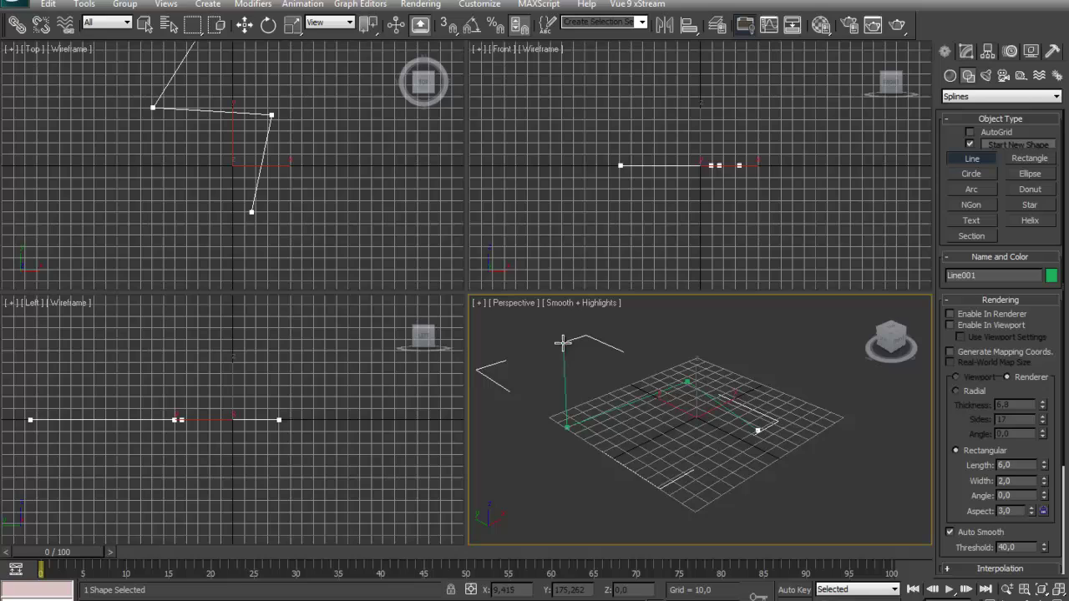
{"action": "left_click", "coordinate": [563, 343]}
{"action": "left_click", "coordinate": [470, 398]}
{"action": "left_click", "coordinate": [620, 506]}
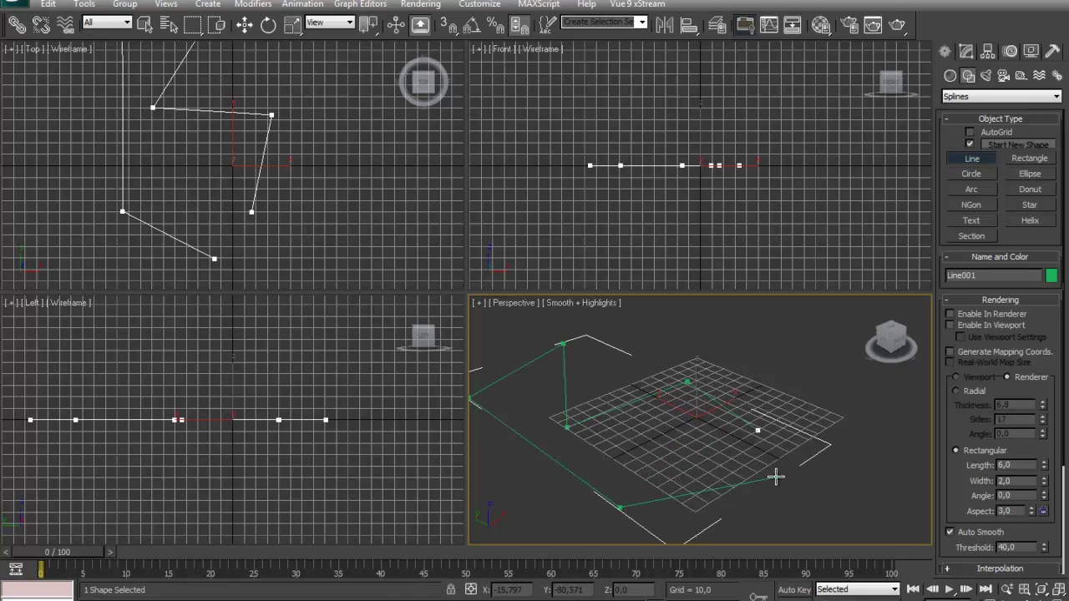
{"action": "left_click", "coordinate": [776, 477]}
{"action": "left_click", "coordinate": [843, 382]}
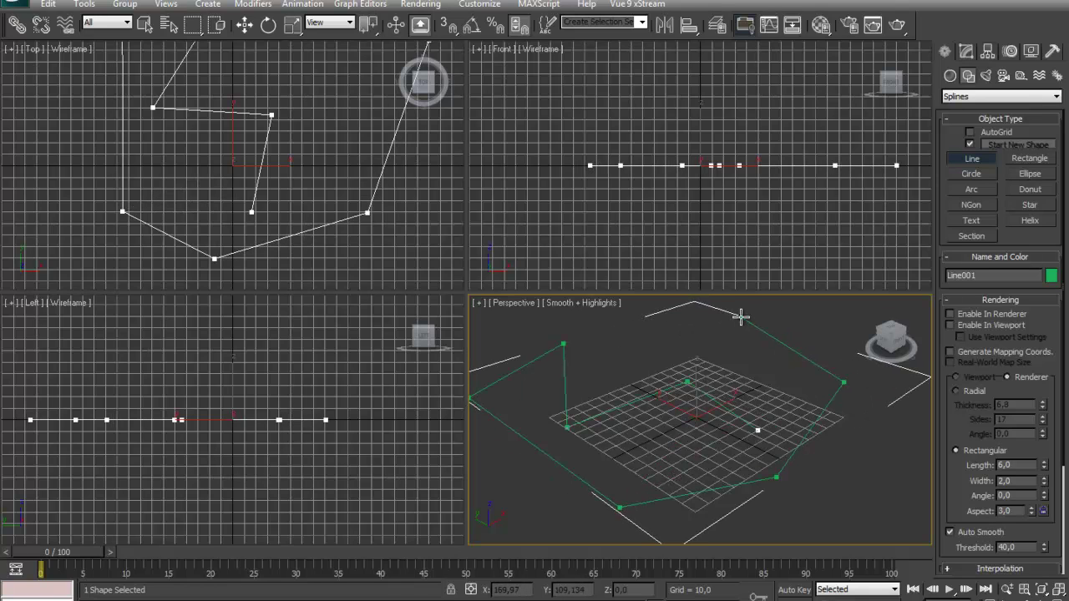
Add curved and corner vertices, then close the spline at the first vertex.
{"action": "left_click_drag", "start_coordinate": [741, 316], "coordinate": [637, 359]}
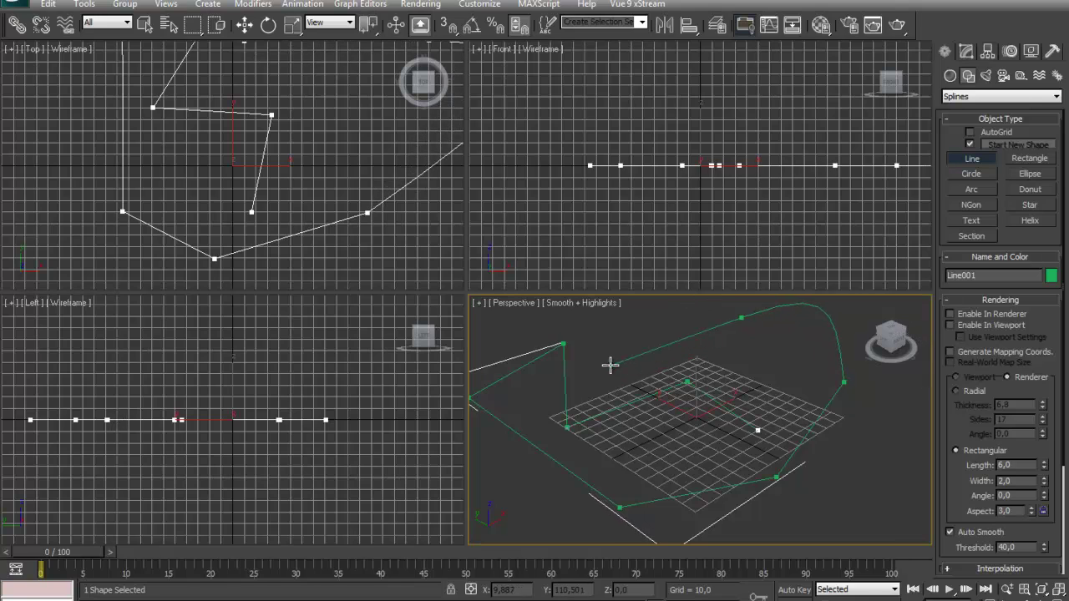
{"action": "left_click_drag", "start_coordinate": [593, 319], "coordinate": [505, 336]}
{"action": "left_click", "coordinate": [501, 336]}
{"action": "left_click", "coordinate": [573, 331]}
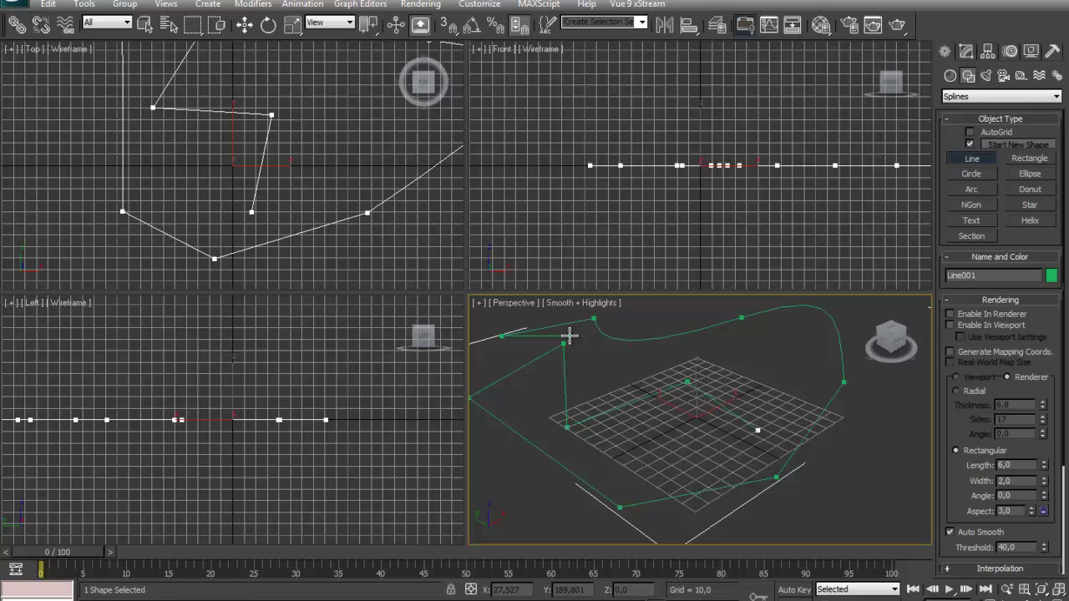
{"action": "left_click", "coordinate": [594, 369]}
{"action": "left_click", "coordinate": [743, 361]}
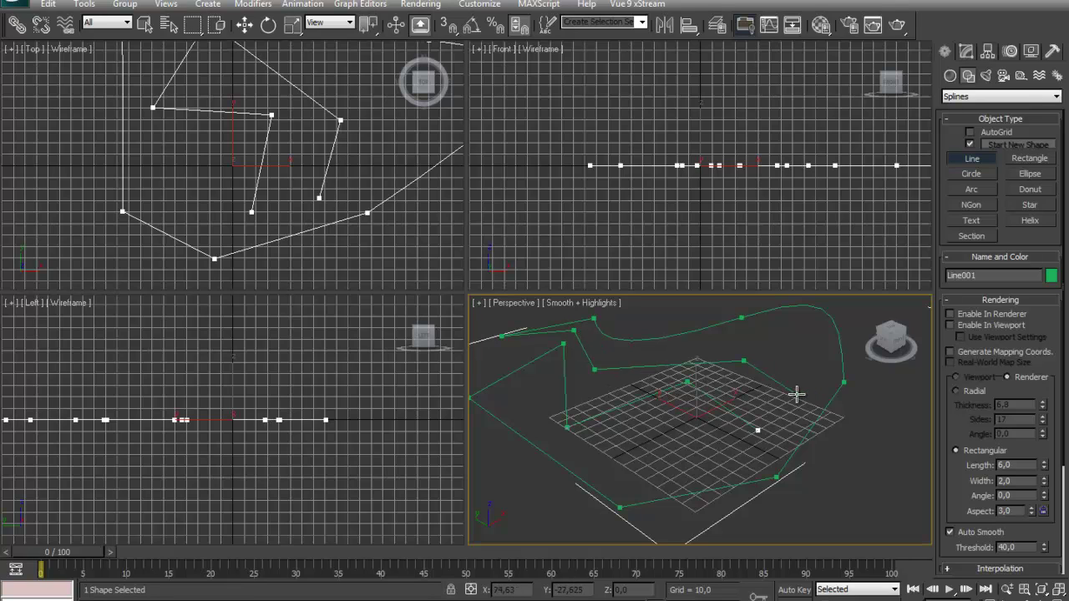
{"action": "left_click_drag", "start_coordinate": [795, 394], "coordinate": [763, 454]}
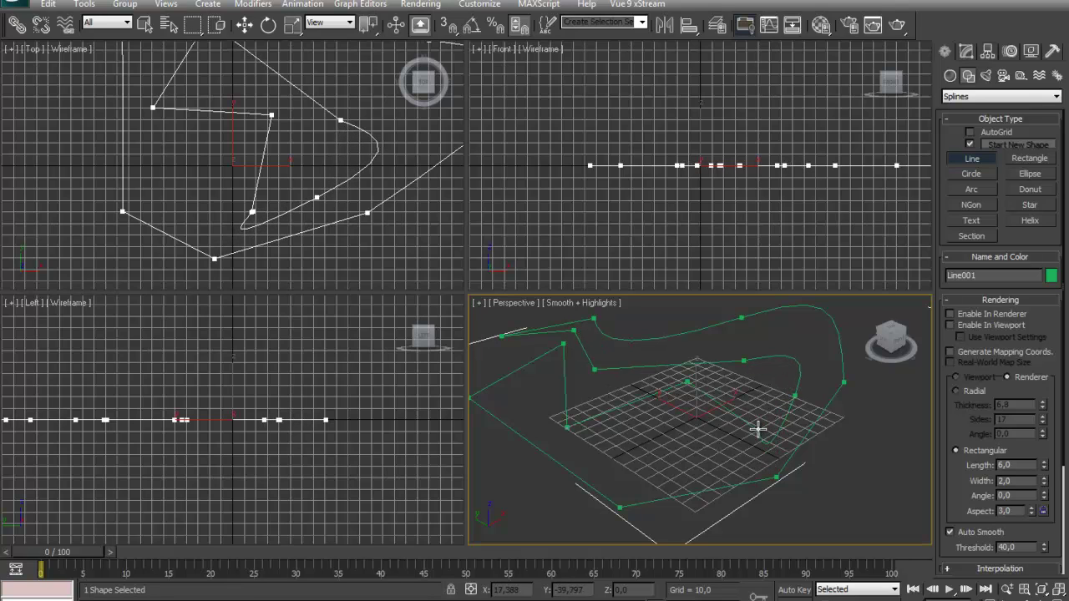
{"action": "left_click", "coordinate": [755, 430]}
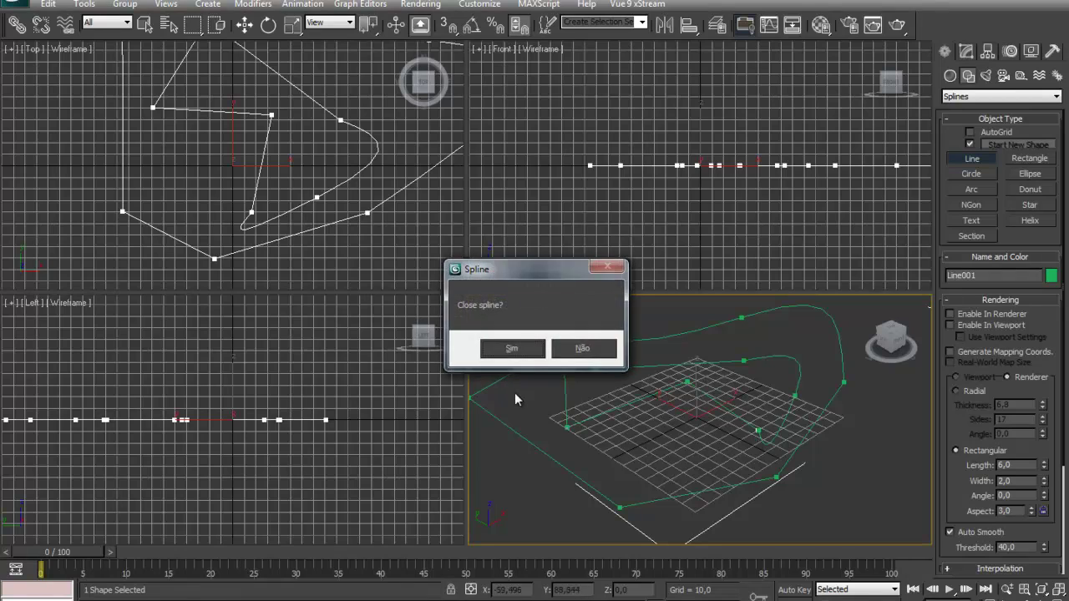
{"action": "left_click", "coordinate": [514, 349]}
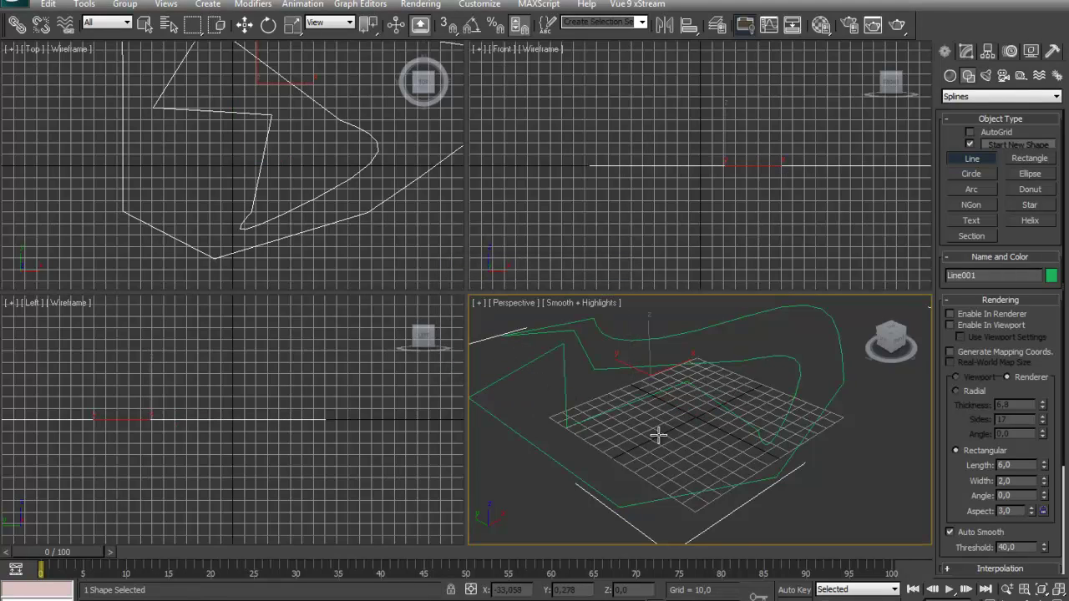
{"action": "mouse_move", "coordinate": [659, 435]}
{"action": "middle_mouse_down", "text": "alt"}
{"action": "mouse_move", "coordinate": [847, 493]}
{"action": "mouse_move", "coordinate": [888, 432]}
{"action": "mouse_move", "coordinate": [582, 454]}
{"action": "mouse_move", "coordinate": [680, 470]}
{"action": "mouse_move", "coordinate": [618, 437]}
{"action": "mouse_move", "coordinate": [710, 433]}
{"action": "mouse_move", "coordinate": [653, 428]}
{"action": "middle_mouse_up", "text": "alt"}
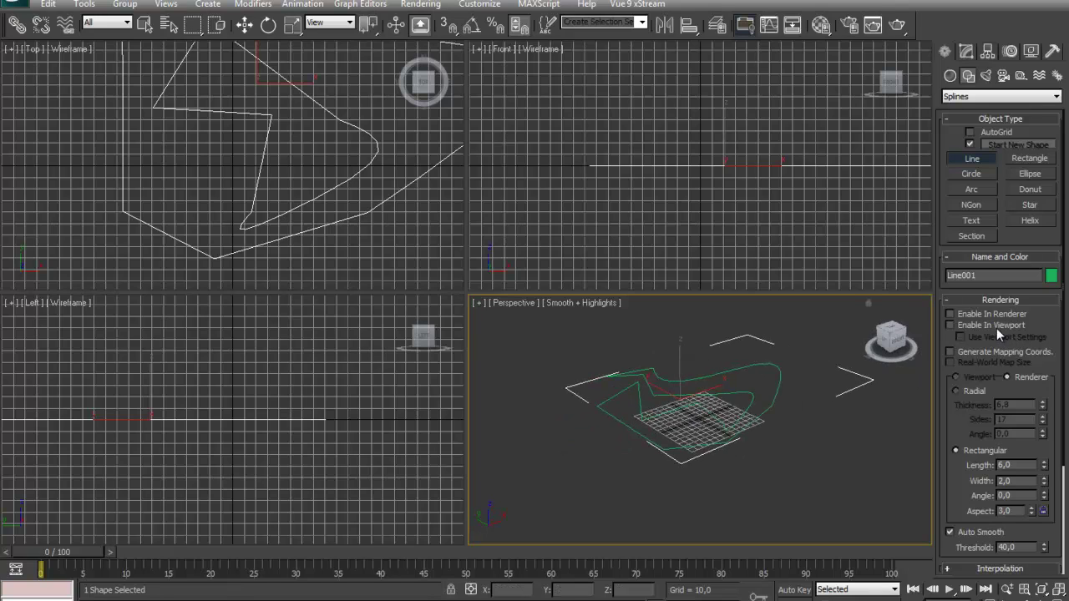
{"action": "left_click", "coordinate": [951, 325]}
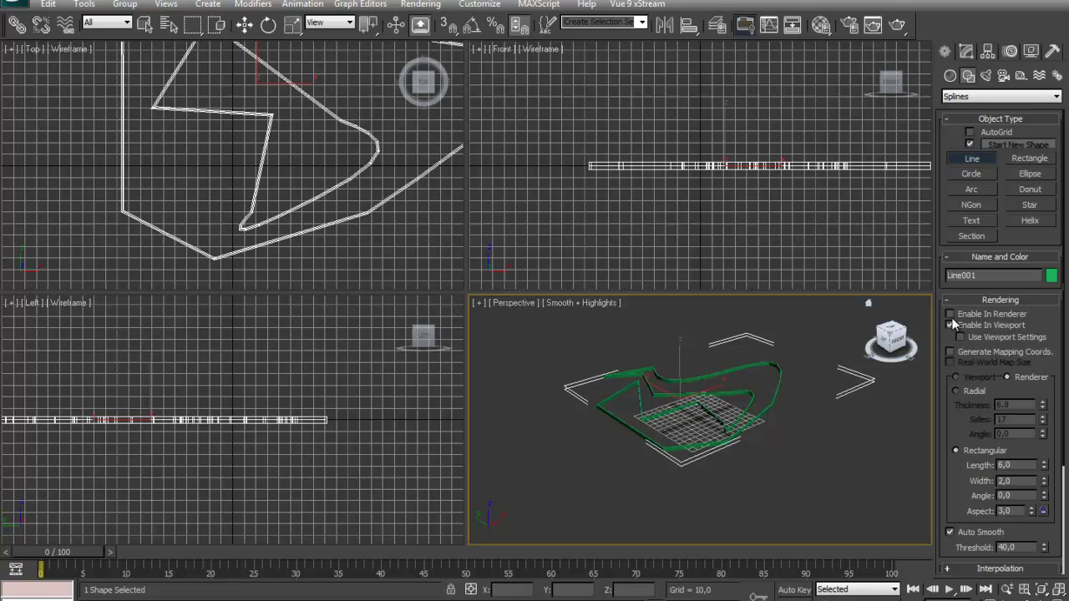
{"action": "left_click", "coordinate": [951, 322]}
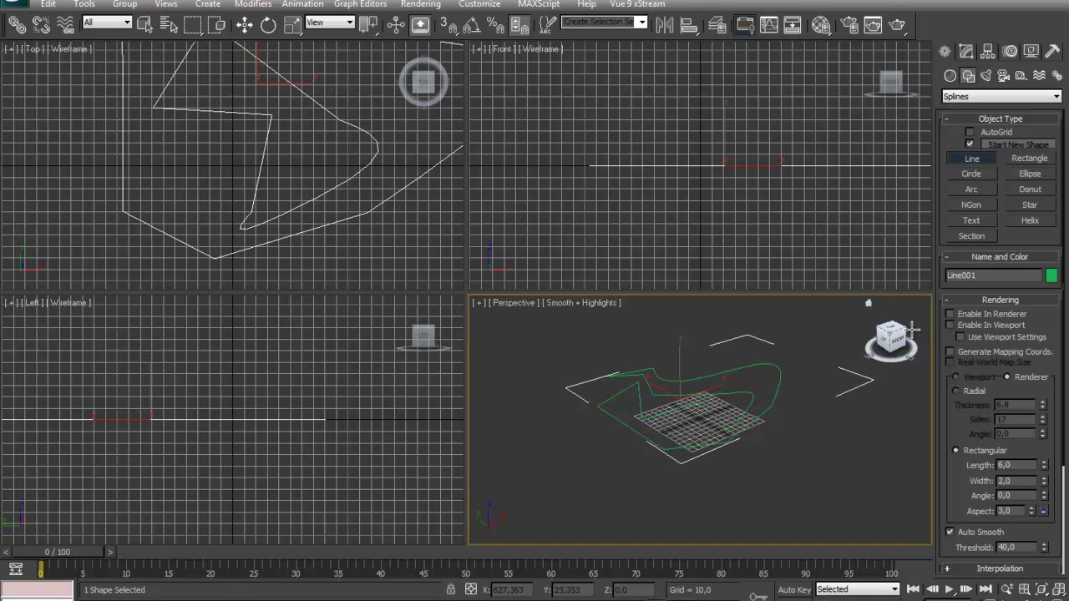
Apply an Extrude modifier to the closed Line001 shape.
{"action": "left_click", "coordinate": [973, 55]}
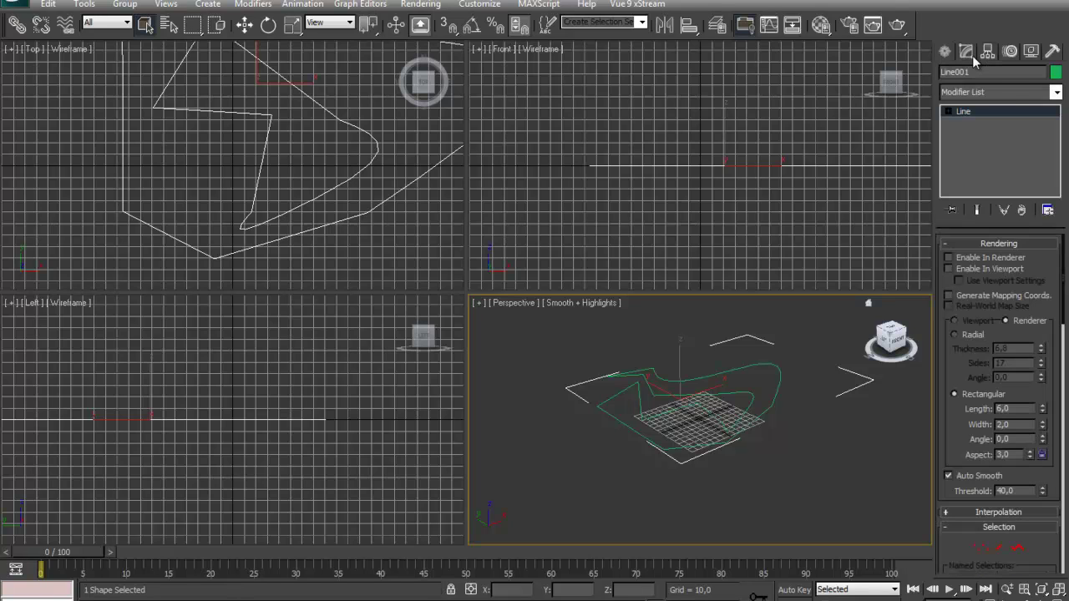
{"action": "left_click", "coordinate": [1057, 93]}
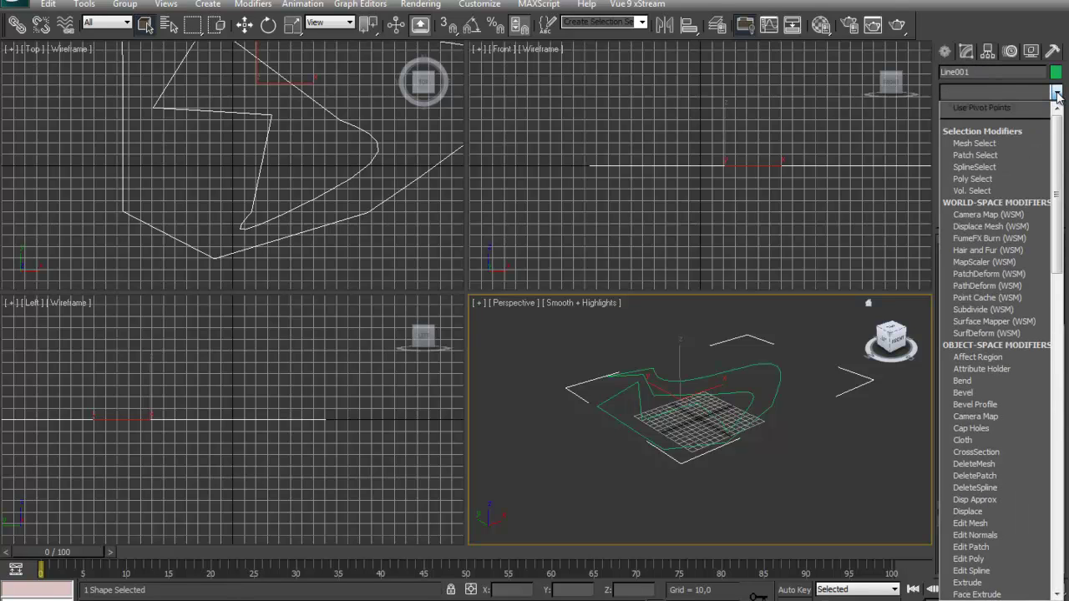
{"action": "left_click", "coordinate": [998, 587]}
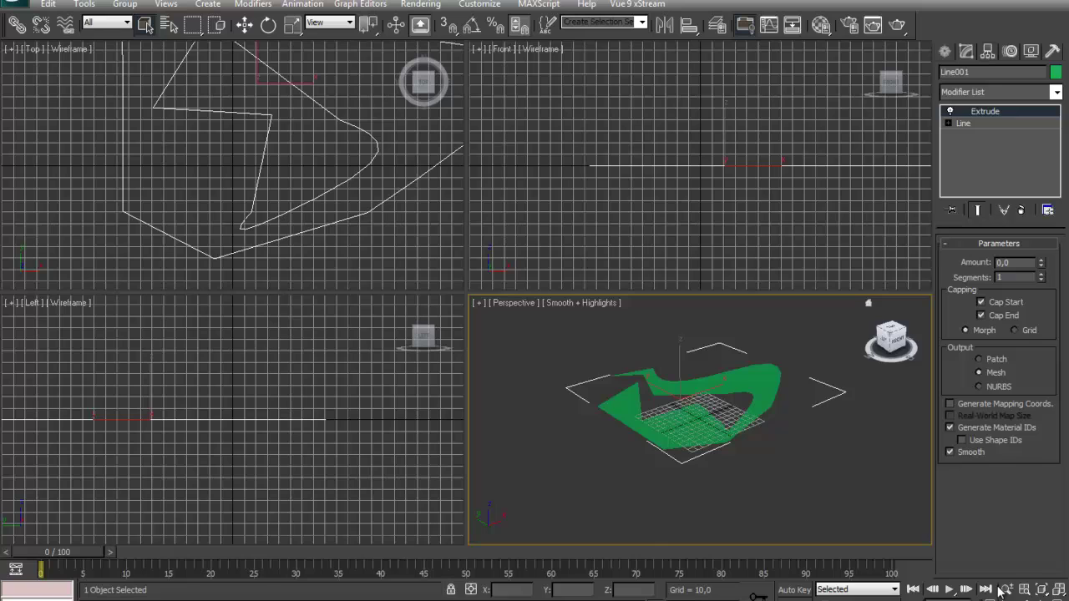
{"action": "scroll", "coordinate": [847, 442], "scroll_direction": "up", "scroll_amount": 4}
{"action": "middle_click_drag", "start_coordinate": [848, 442], "coordinate": [729, 475], "text": "alt"}
{"action": "scroll", "coordinate": [735, 449], "scroll_direction": "down", "scroll_amount": 2}
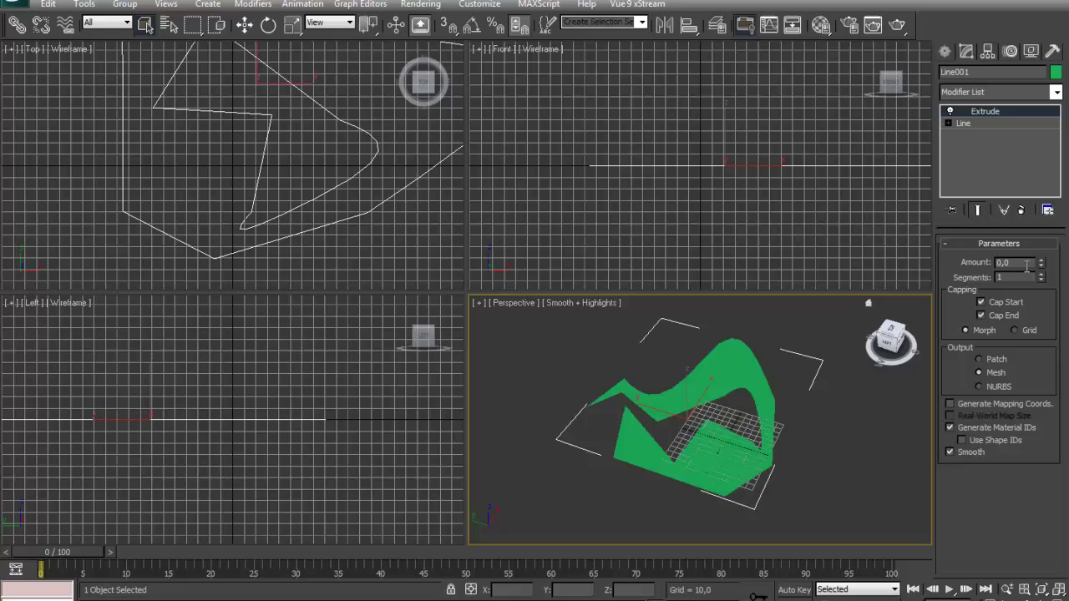
Raise the extrusion amount to 49 and inspect the solid from the side.
{"action": "left_click_drag", "start_coordinate": [1040, 268], "coordinate": [1040, 217]}
{"action": "middle_click_drag", "start_coordinate": [716, 415], "coordinate": [635, 440], "text": "alt"}
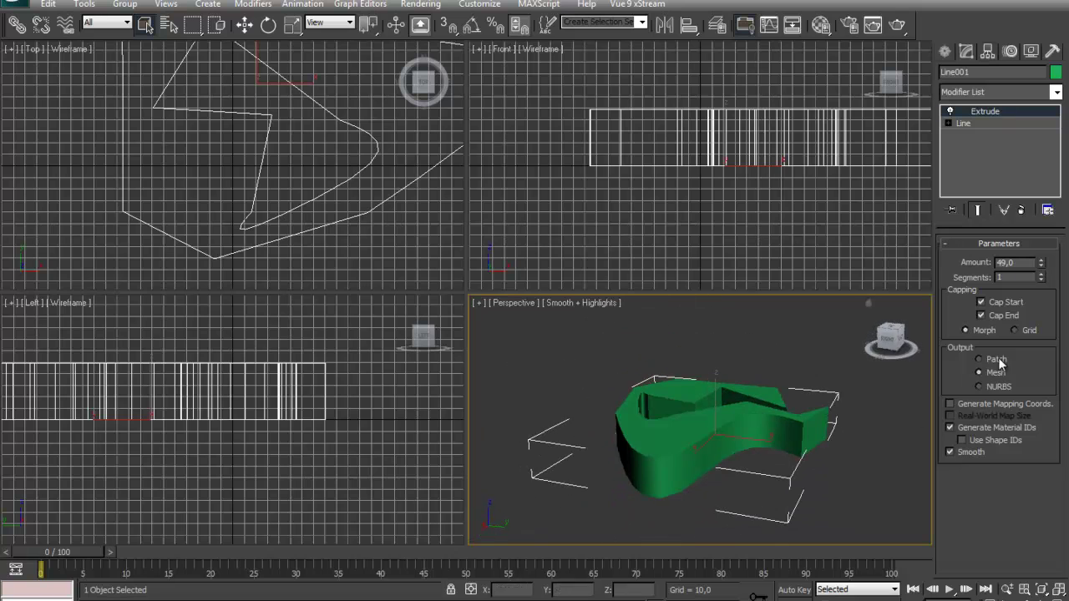
{"action": "middle_click_drag", "start_coordinate": [754, 439], "coordinate": [768, 398], "text": "alt"}
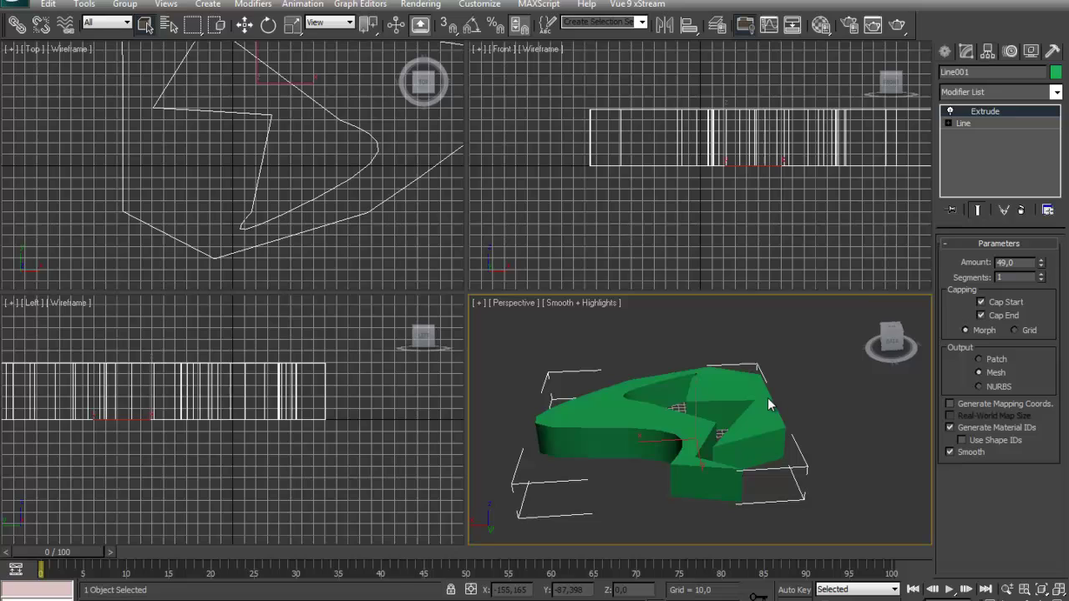
Toggle the extrusion's end caps off and back on, keeping both ends capped.
{"action": "left_click", "coordinate": [981, 316]}
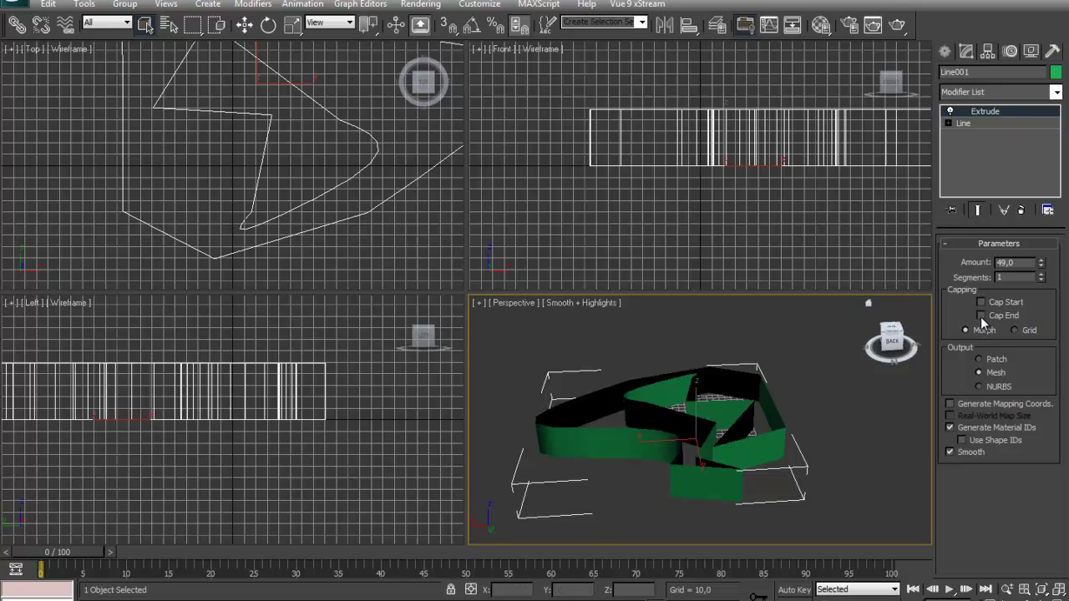
{"action": "mouse_move", "coordinate": [827, 417]}
{"action": "middle_mouse_down", "text": "alt"}
{"action": "mouse_move", "coordinate": [785, 435]}
{"action": "mouse_move", "coordinate": [838, 443]}
{"action": "mouse_move", "coordinate": [823, 430]}
{"action": "middle_mouse_up", "text": "alt"}
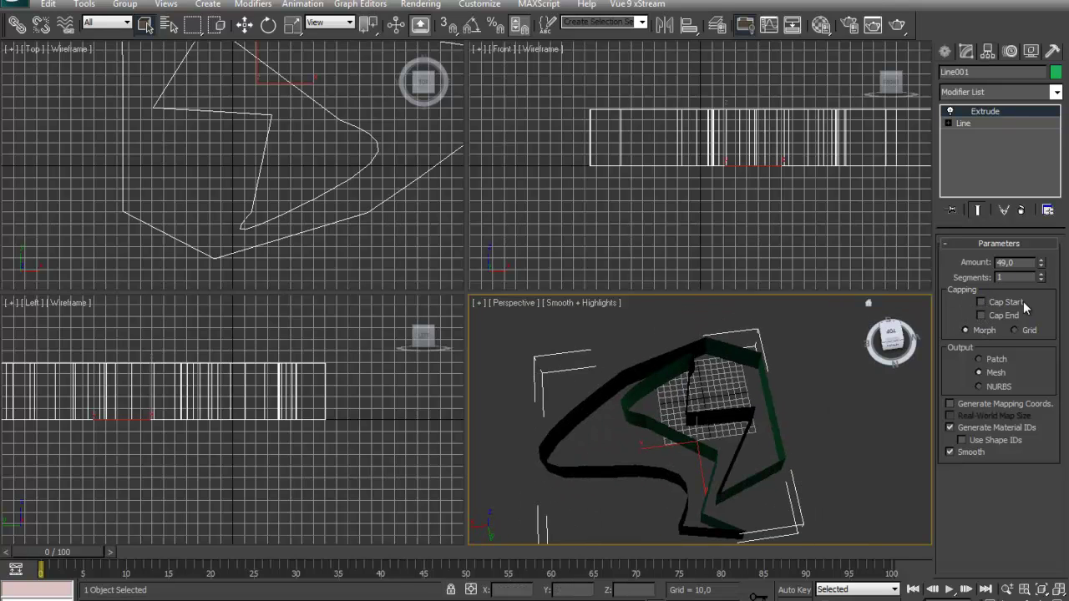
{"action": "left_click", "coordinate": [982, 316]}
{"action": "left_click", "coordinate": [983, 302]}
{"action": "middle_click_drag", "start_coordinate": [798, 464], "coordinate": [874, 365], "text": "alt"}
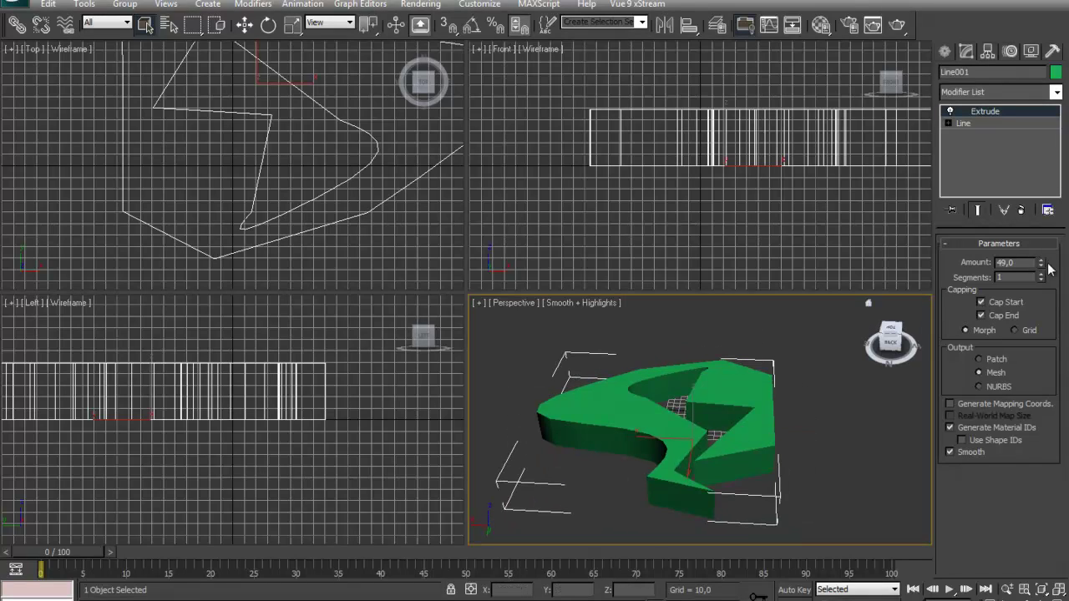
Set the extrusion to 2 segments and keep Mesh output after trying Patch.
{"action": "mouse_move", "coordinate": [1043, 277]}
{"action": "left_mouse_down"}
{"action": "mouse_move", "coordinate": [1044, 264]}
{"action": "mouse_move", "coordinate": [1038, 289]}
{"action": "mouse_move", "coordinate": [1039, 269]}
{"action": "left_mouse_up"}
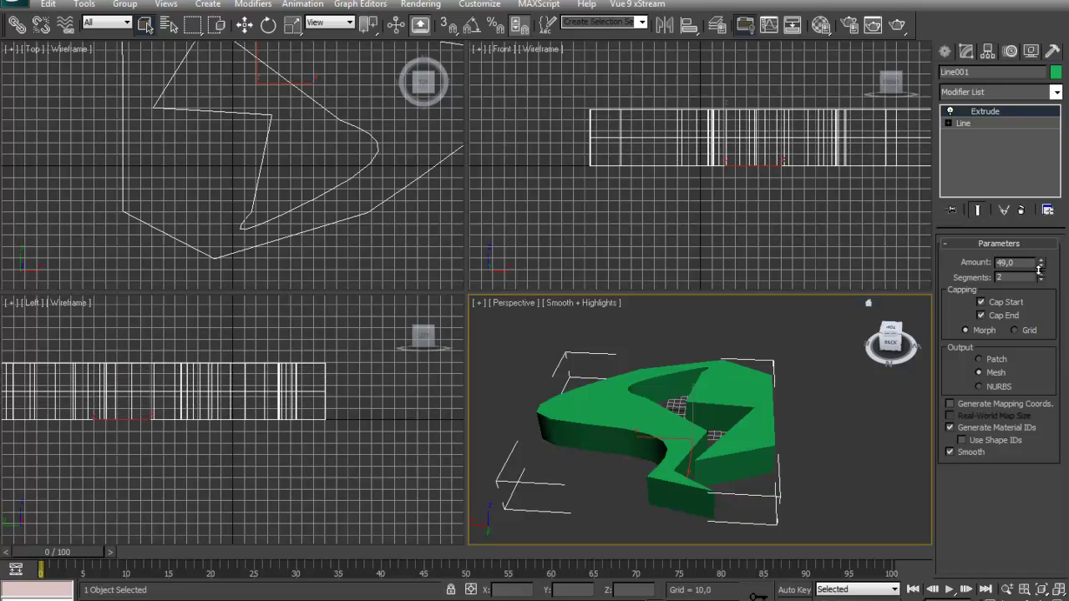
{"action": "left_click", "coordinate": [997, 360]}
{"action": "left_click", "coordinate": [994, 371]}
Place a 'MAX Text' text shape in the Front viewport beside the green slab.
{"action": "left_click", "coordinate": [949, 52]}
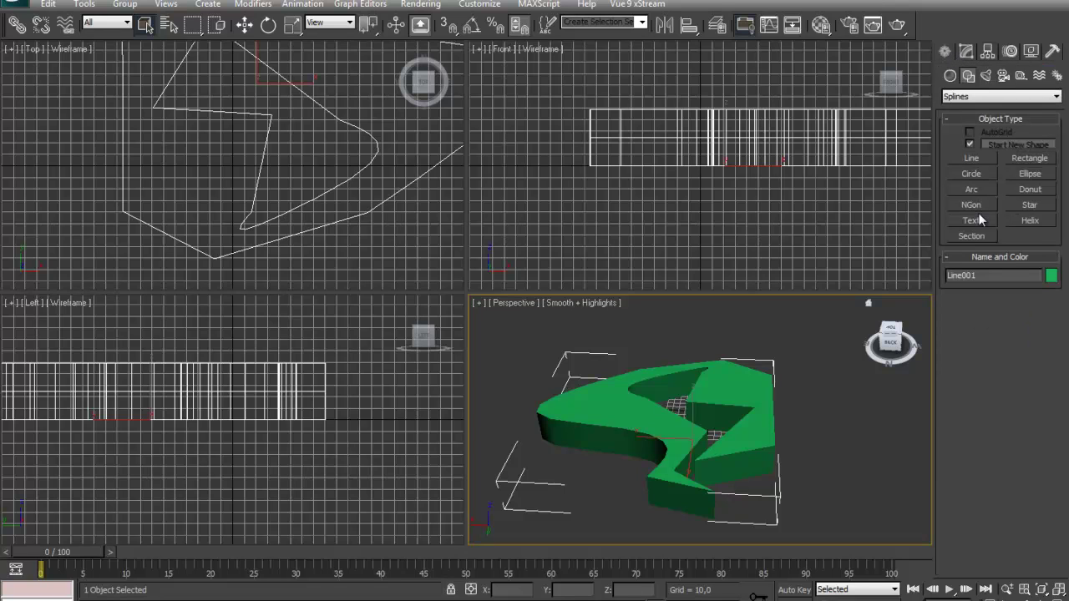
{"action": "scroll", "coordinate": [773, 383], "scroll_direction": "down", "scroll_amount": 5}
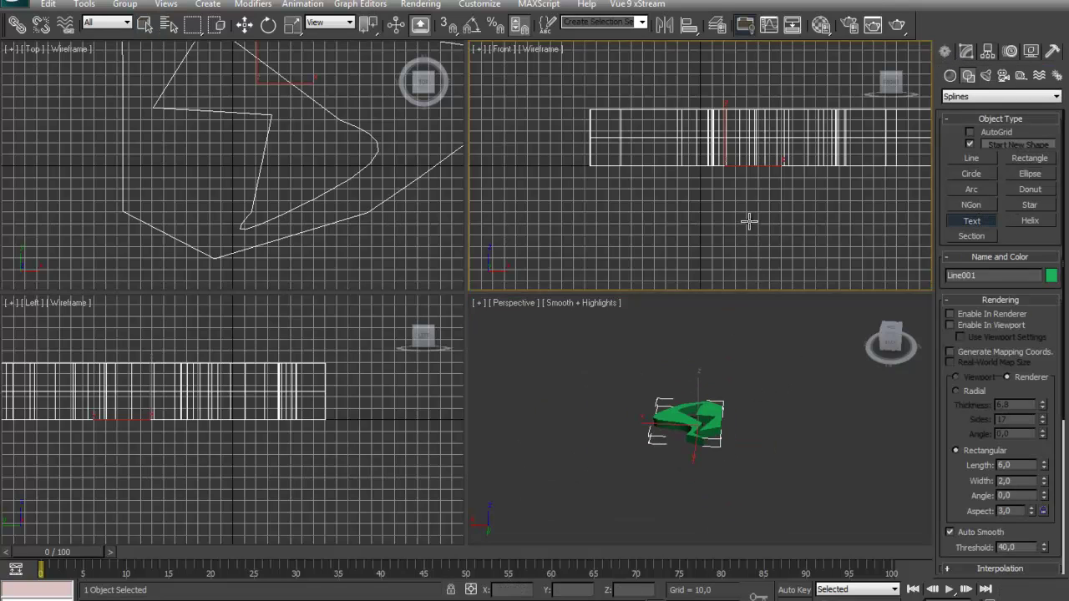
{"action": "scroll", "coordinate": [734, 220], "scroll_direction": "down", "scroll_amount": 4}
{"action": "left_click_drag", "start_coordinate": [518, 129], "coordinate": [568, 107]}
{"action": "scroll", "coordinate": [685, 359], "scroll_direction": "up", "scroll_amount": 3}
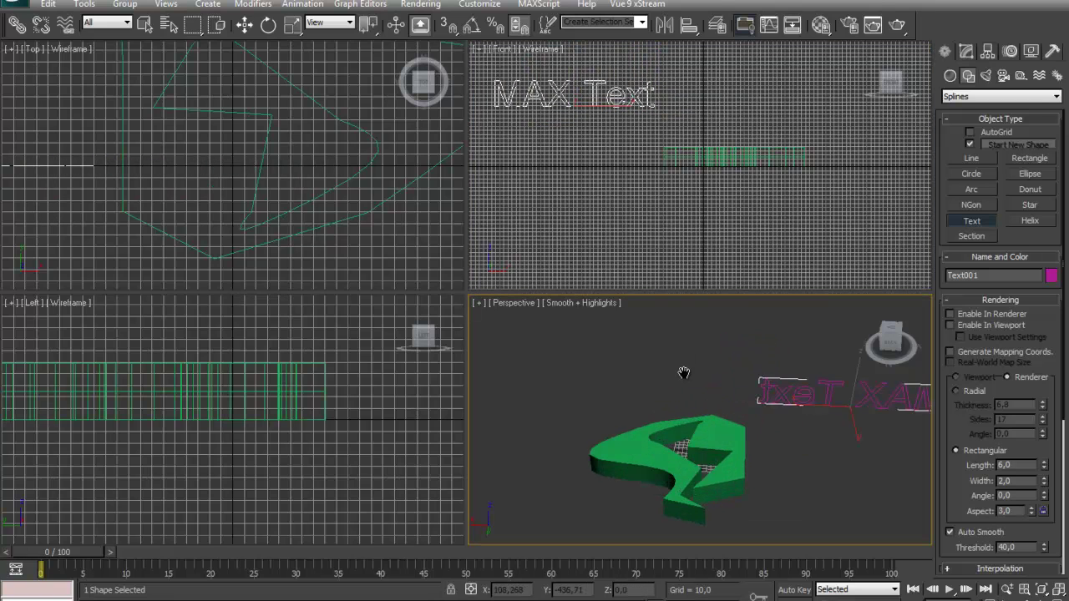
{"action": "middle_click_drag", "start_coordinate": [685, 370], "coordinate": [668, 401]}
{"action": "scroll", "coordinate": [573, 389], "scroll_direction": "up", "scroll_amount": 3}
{"action": "scroll", "coordinate": [573, 389], "scroll_direction": "down", "scroll_amount": 3}
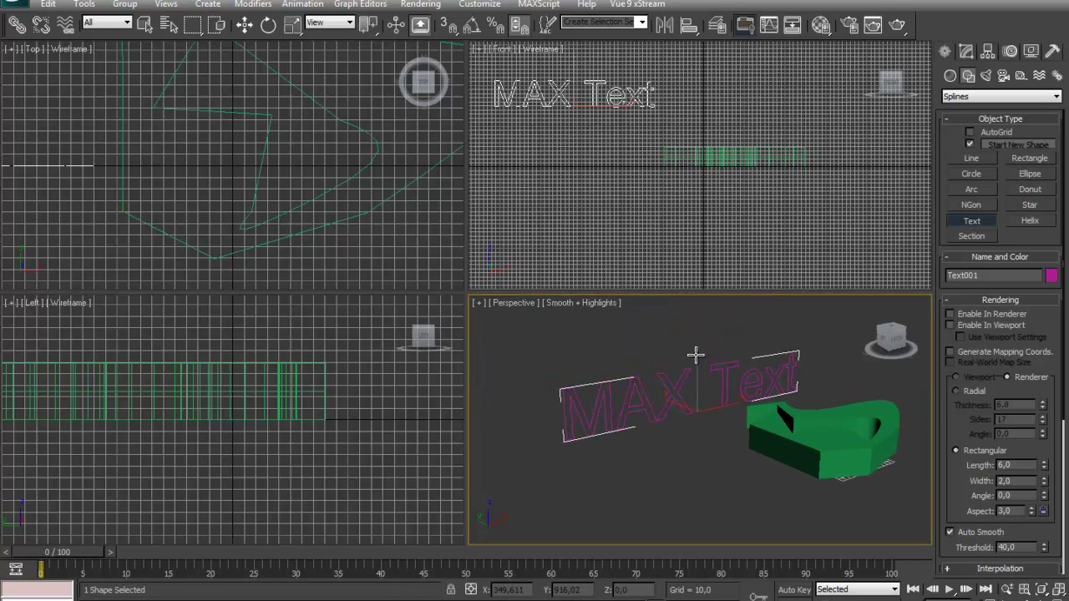
Change Text001 to 'CG TRAINING CENTER' with kerning 1,03 and leading -1,14.
{"action": "left_click", "coordinate": [966, 52]}
{"action": "scroll", "coordinate": [940, 428], "scroll_direction": "down", "scroll_amount": 5}
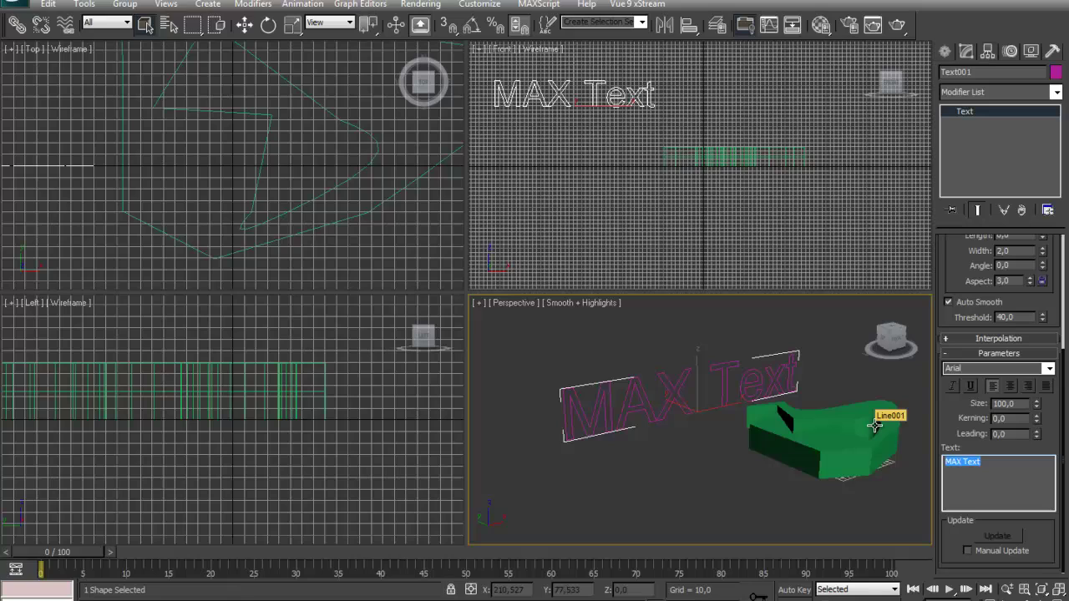
{"action": "key", "text": "Caps_Lock"}
{"action": "type", "text": "CG"}
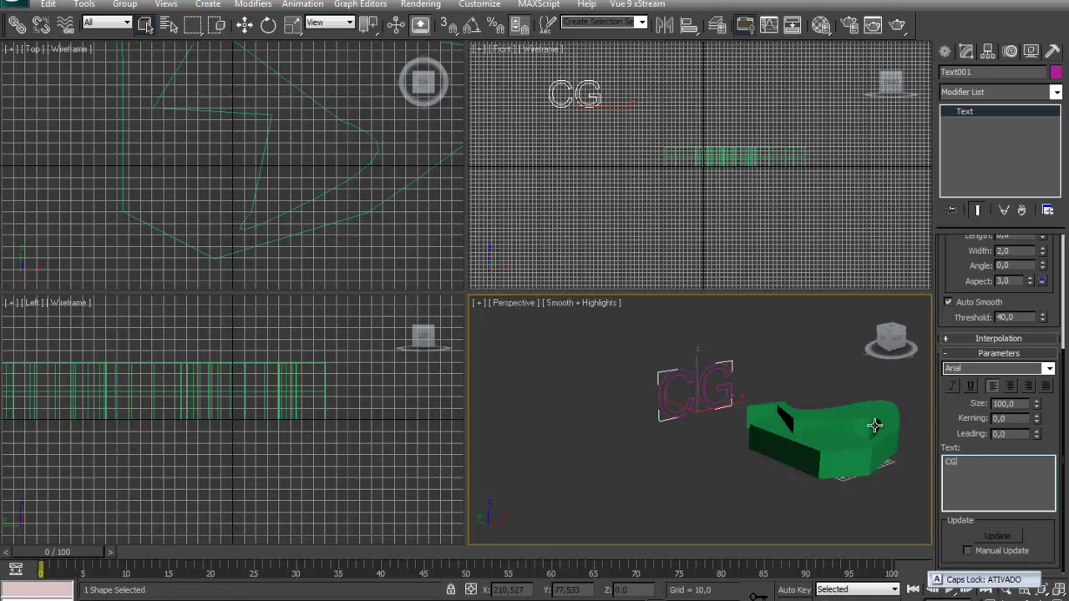
{"action": "type", "text": " TRAINING "}
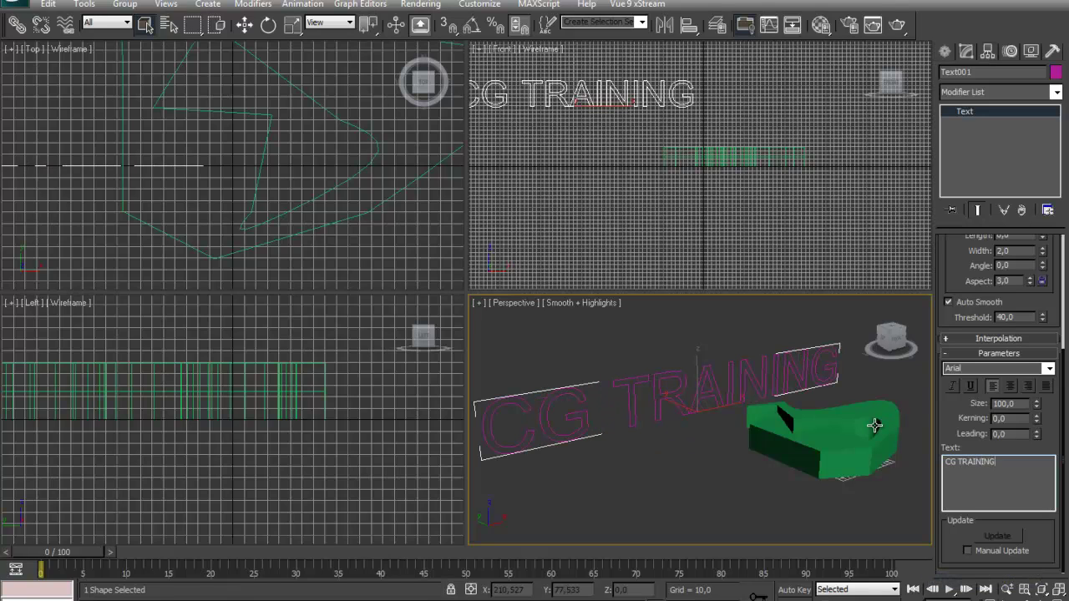
{"action": "type", "text": "CENTER"}
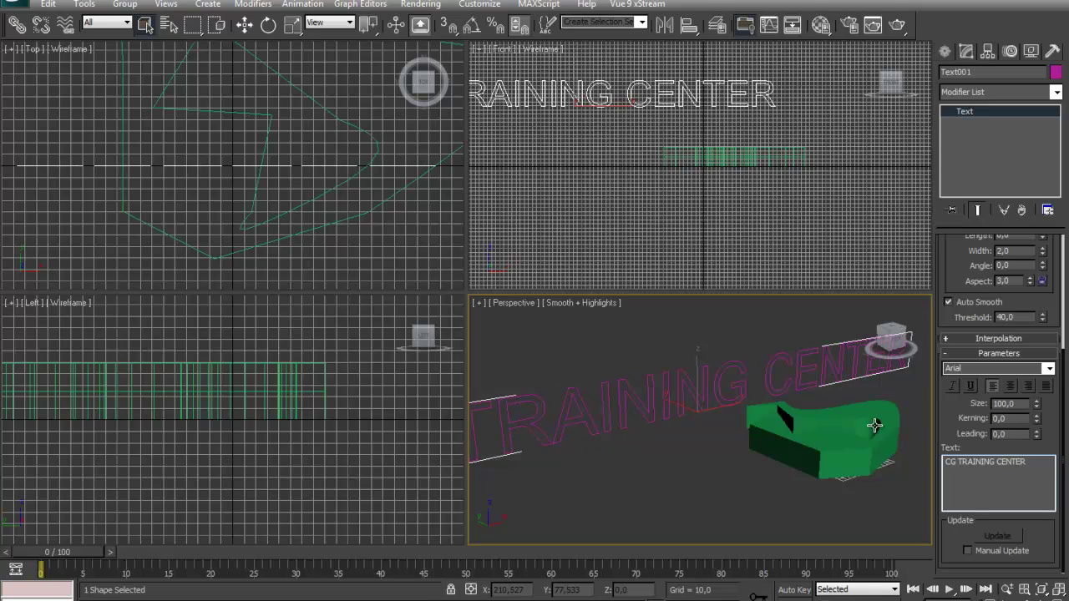
{"action": "scroll", "coordinate": [861, 445], "scroll_direction": "down", "scroll_amount": 2}
{"action": "middle_click_drag", "start_coordinate": [860, 442], "coordinate": [898, 435]}
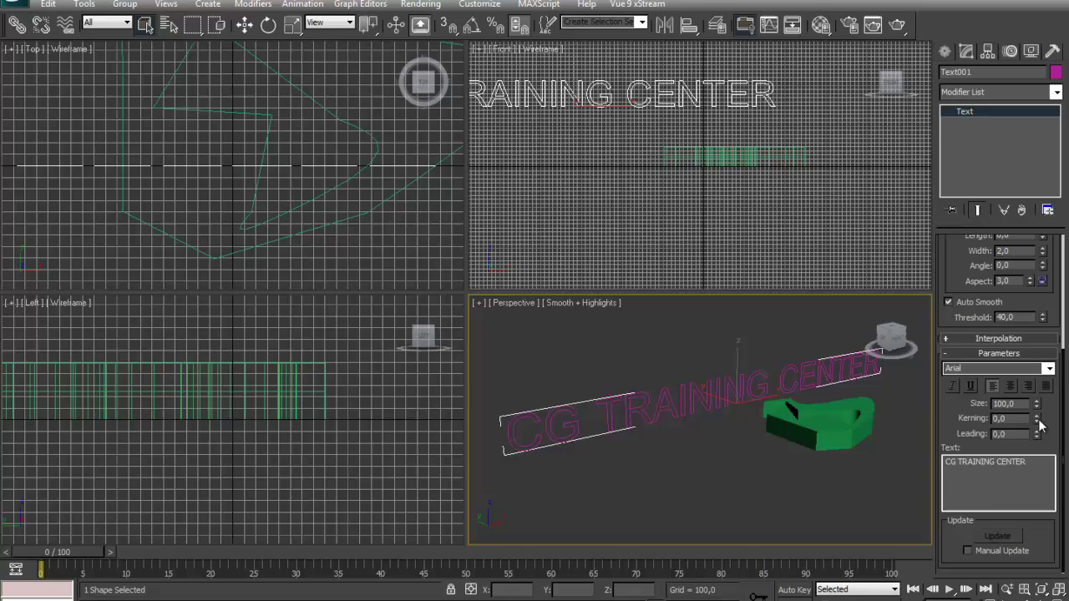
{"action": "left_click_drag", "start_coordinate": [1040, 424], "coordinate": [1039, 420]}
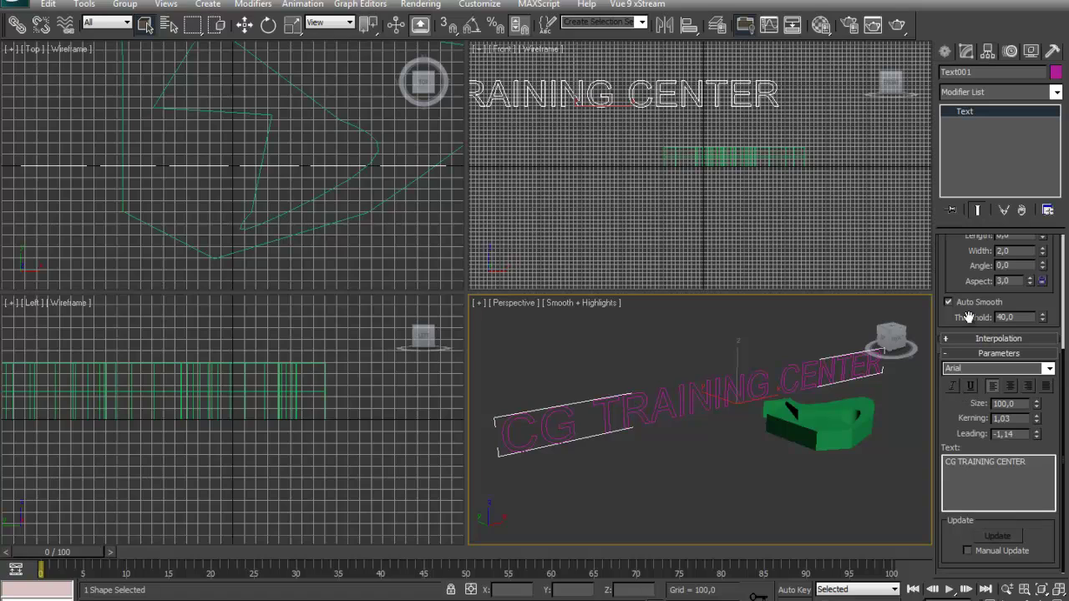
{"action": "left_click_drag", "start_coordinate": [981, 329], "coordinate": [989, 482]}
Extrude the CG TRAINING CENTER text by 24 units and deselect it.
{"action": "left_click", "coordinate": [1055, 91]}
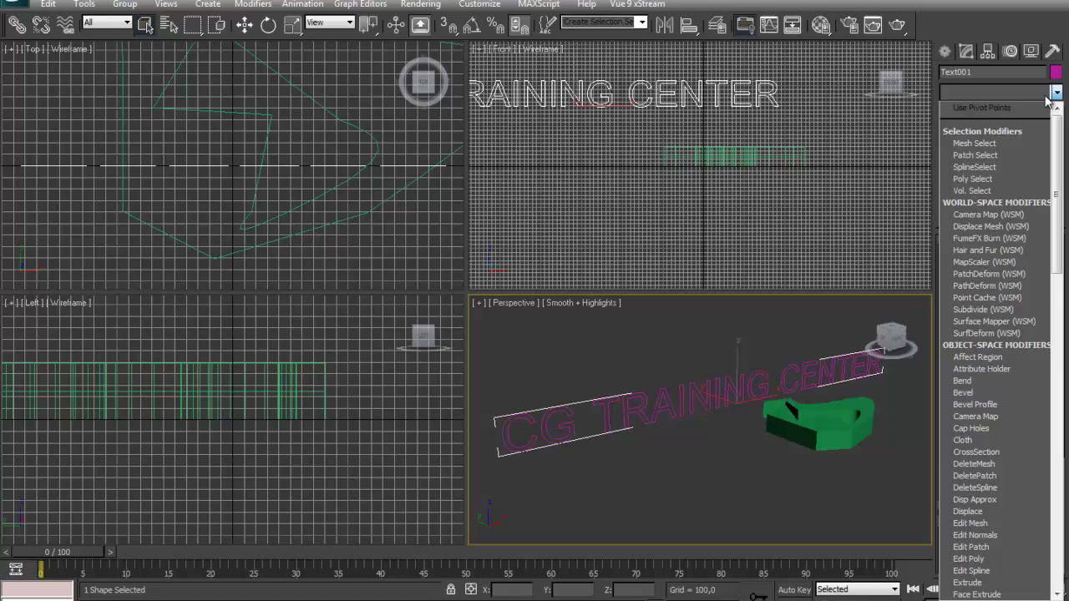
{"action": "left_click", "coordinate": [1055, 92]}
{"action": "left_click", "coordinate": [1056, 92]}
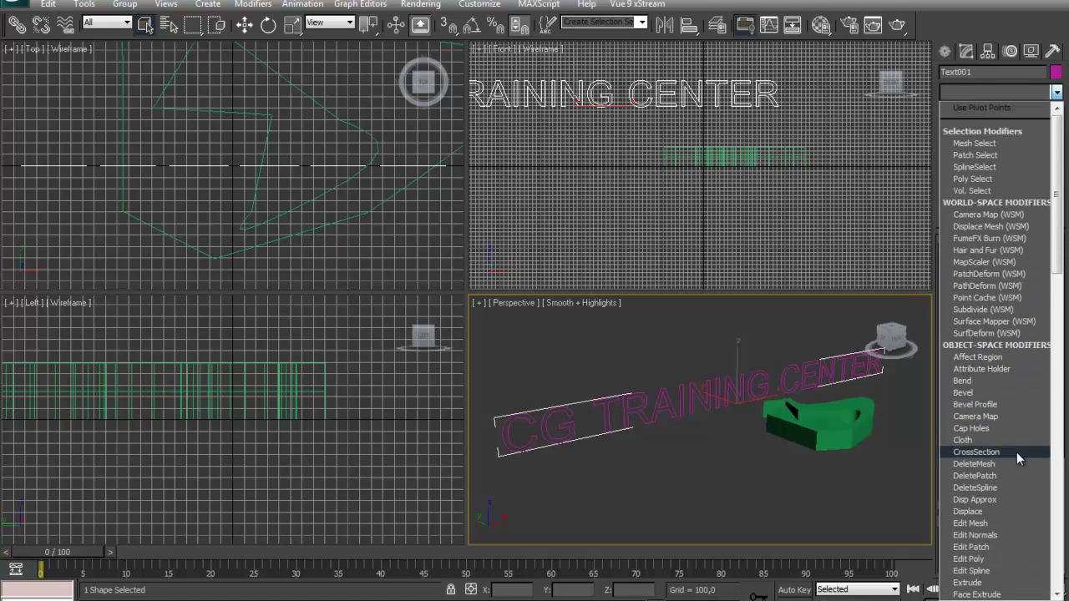
{"action": "left_click", "coordinate": [987, 582]}
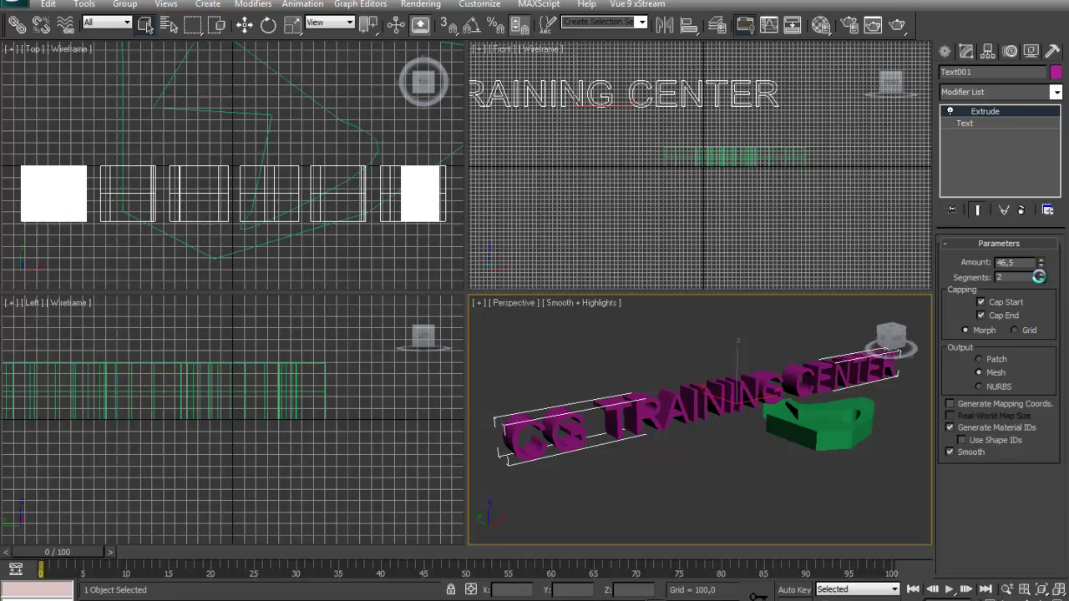
{"action": "left_click_drag", "start_coordinate": [1041, 266], "coordinate": [1041, 292]}
{"action": "middle_click_drag", "start_coordinate": [689, 418], "coordinate": [764, 399], "text": "alt"}
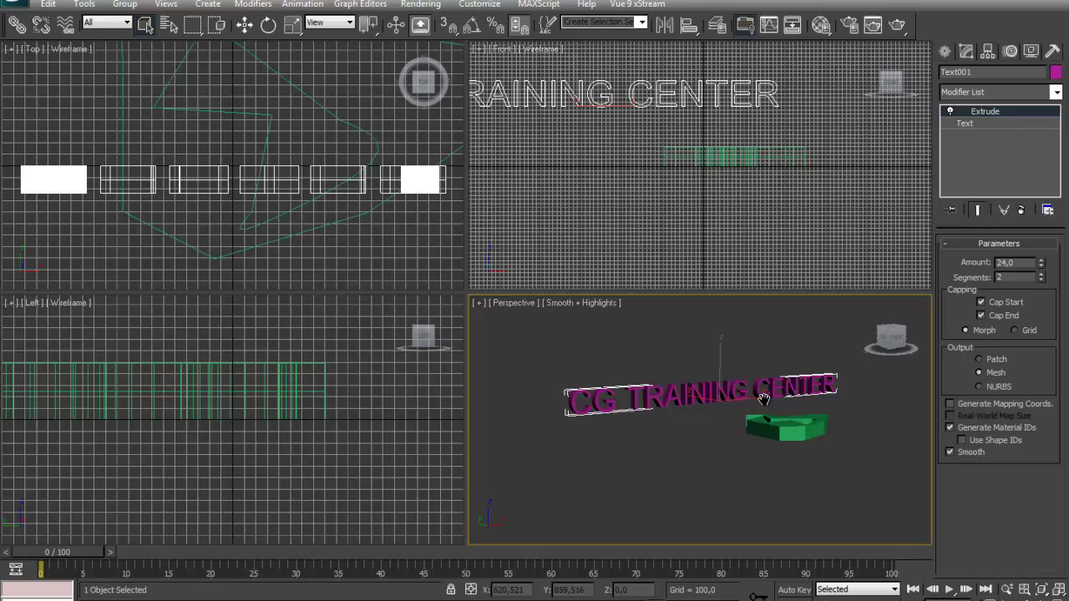
{"action": "left_click", "coordinate": [771, 320]}
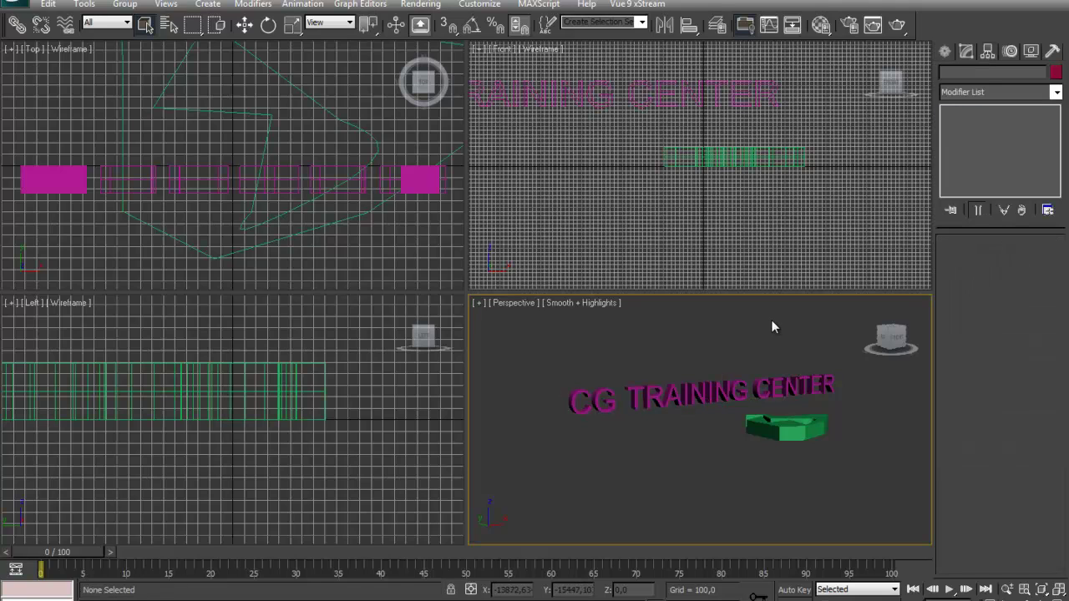